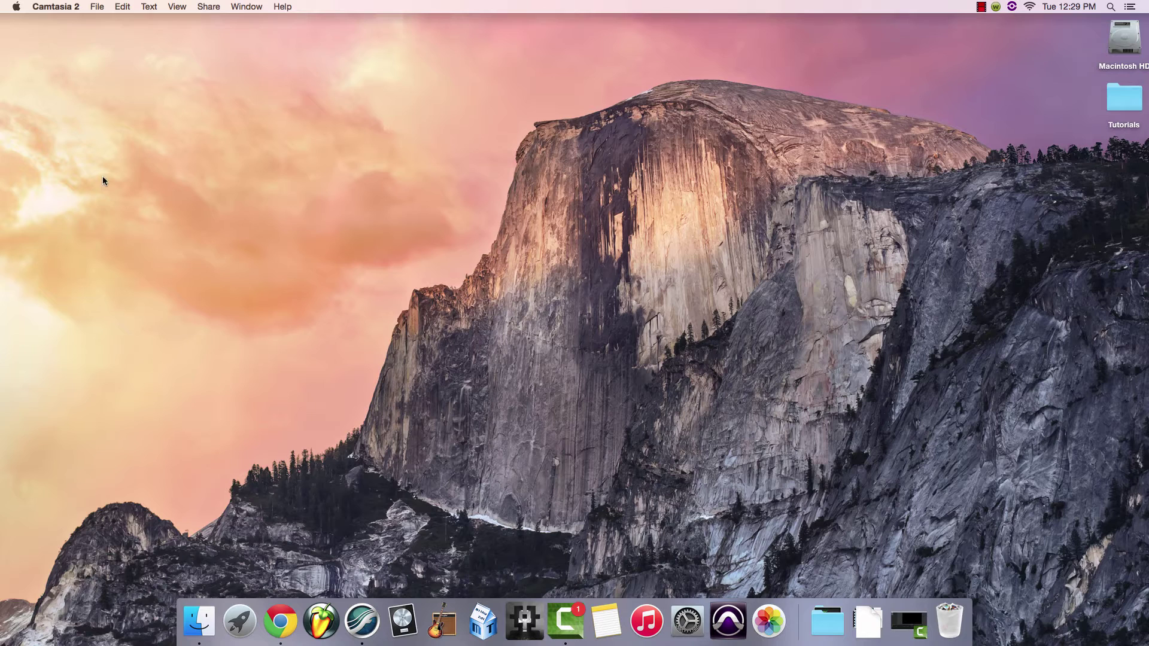
# Open Printers & Scanners in System Preferences and launch the Officejet 6300 scanner
pyautogui.click(24, 30)
pyautogui.click(16, 7)
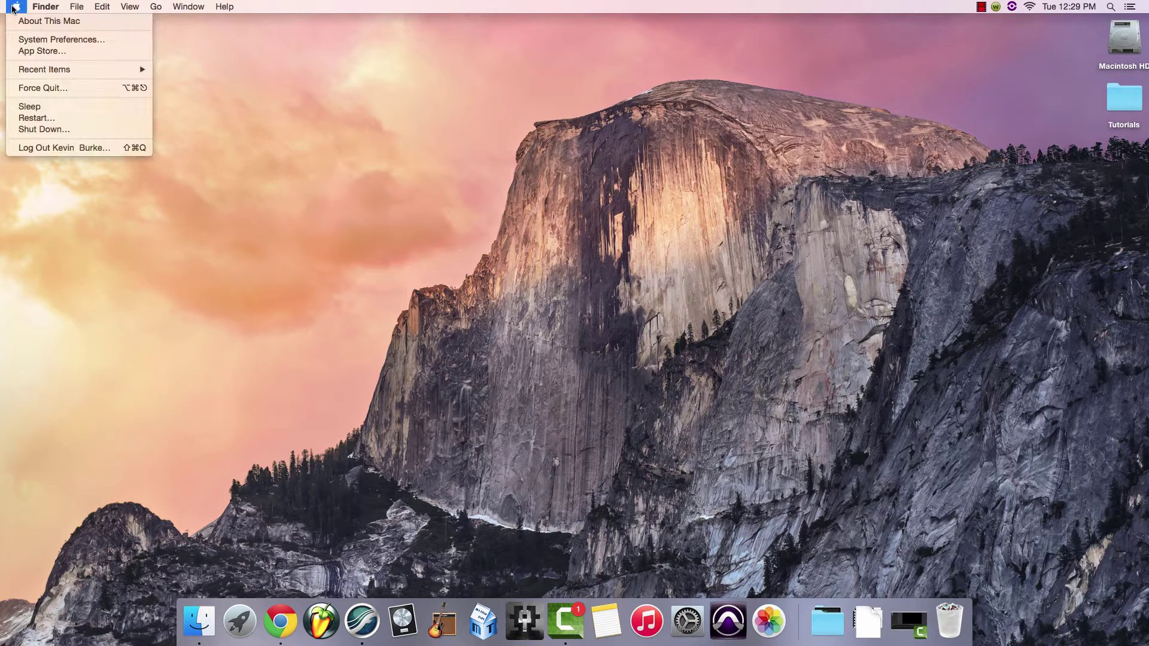
pyautogui.click(32, 40)
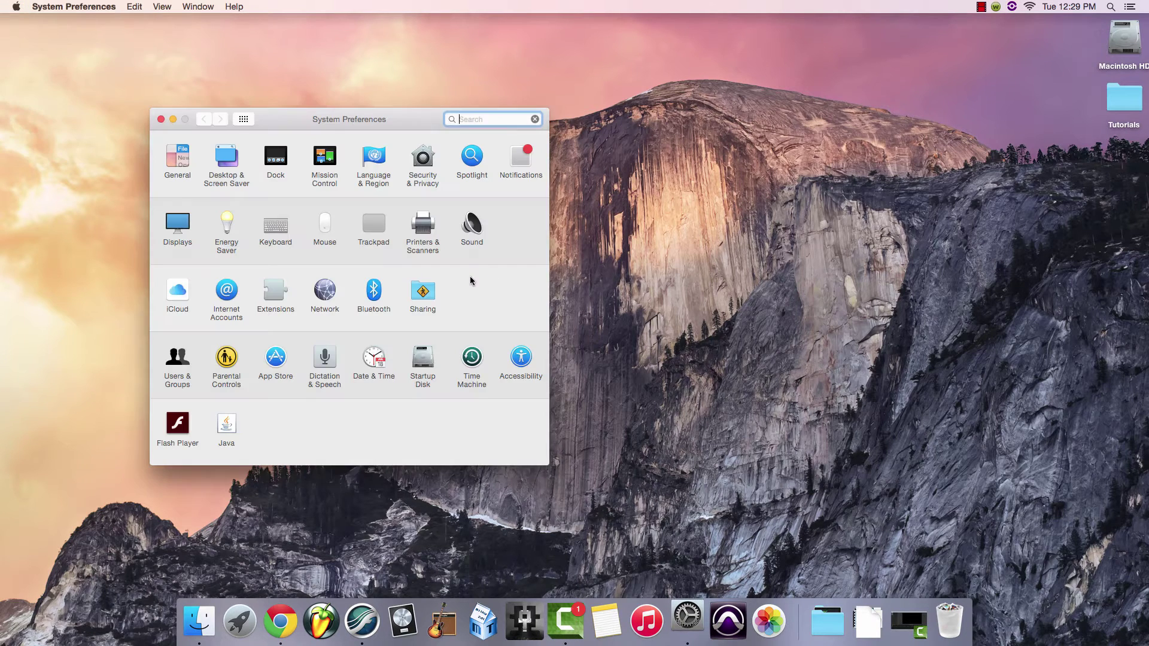
pyautogui.click(423, 227)
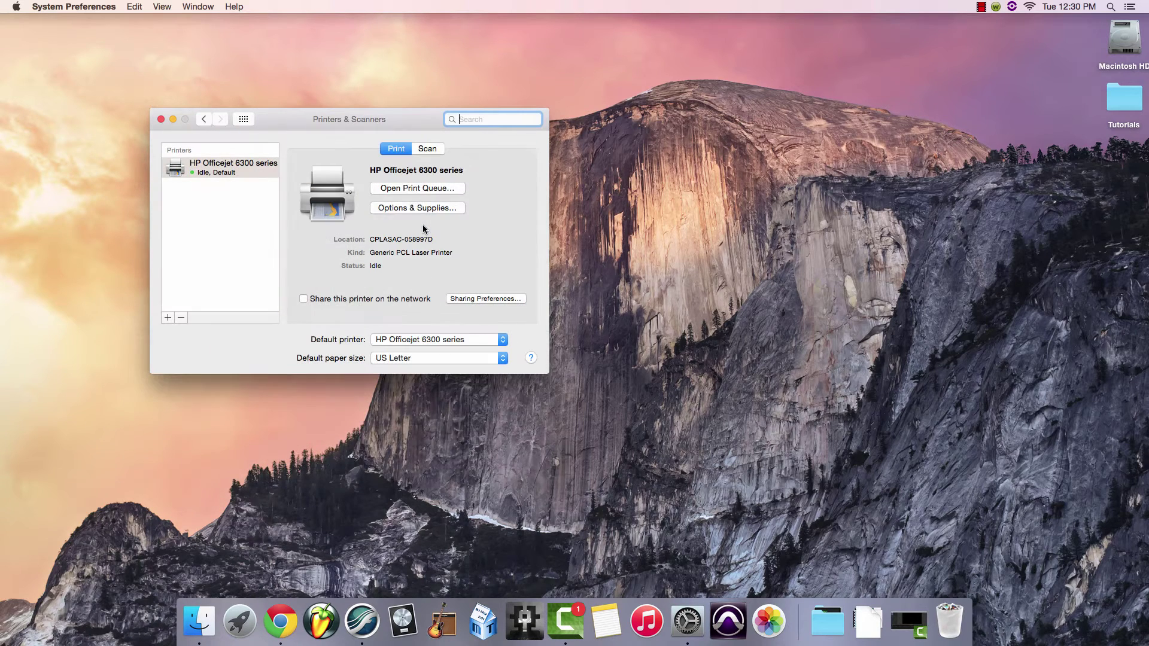
pyautogui.click(434, 149)
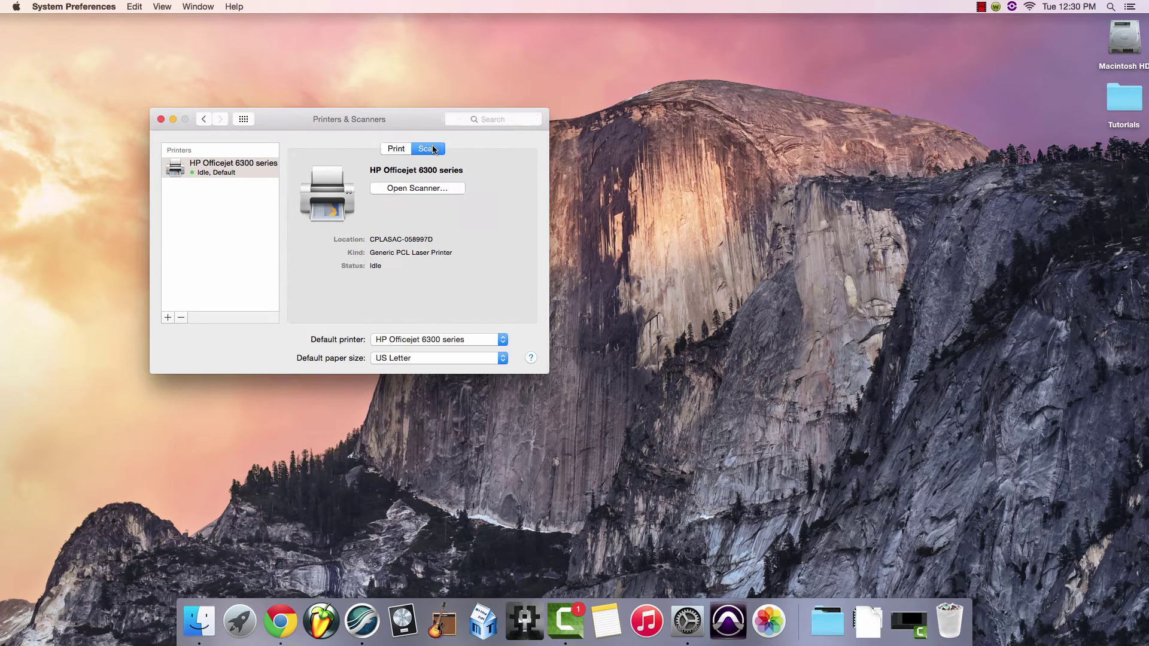
pyautogui.click(426, 190)
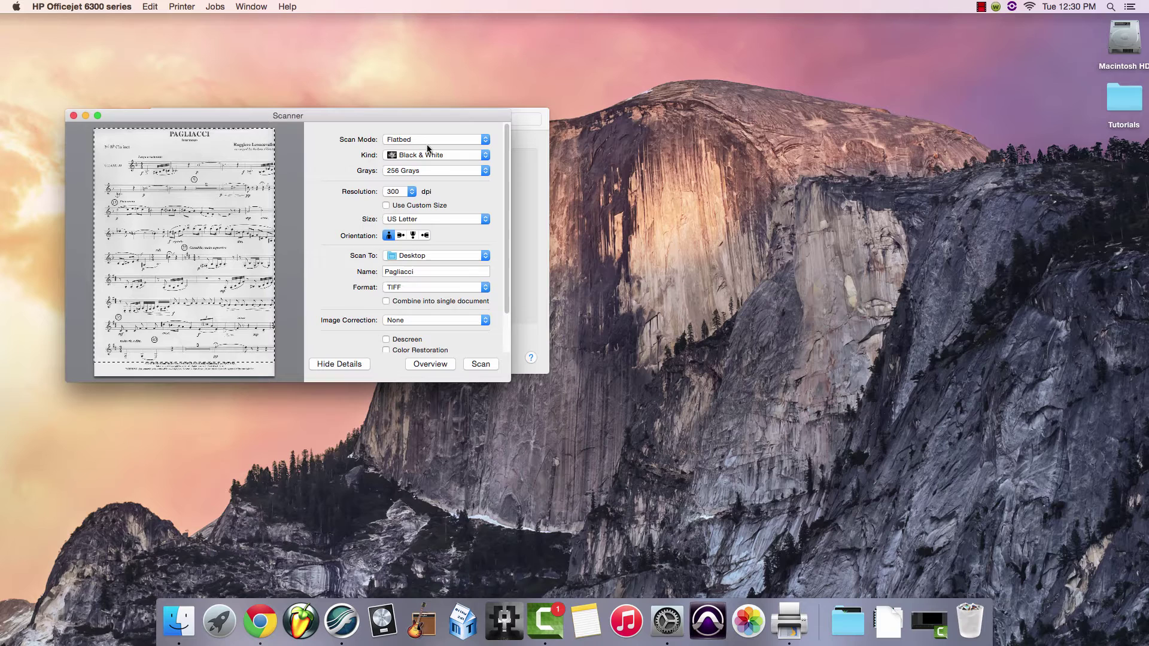
# Set the scan to Black & White, 300 dpi, custom size, TIFF named Pagliacci, saved to Desktop
pyautogui.click(423, 153)
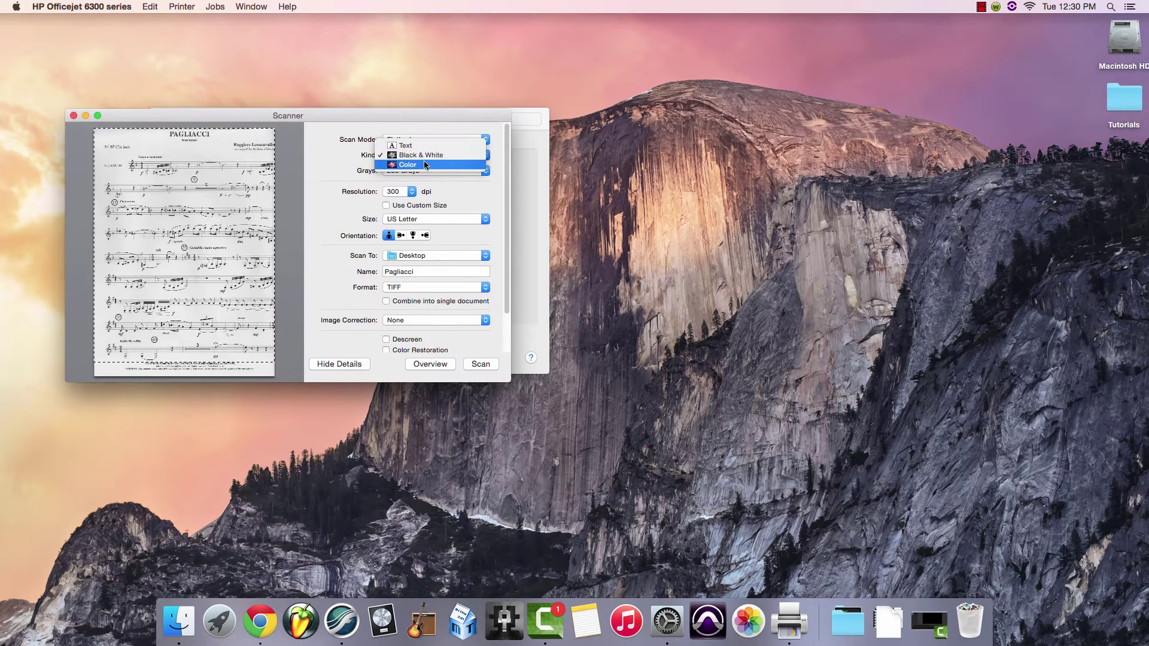
pyautogui.click(425, 157)
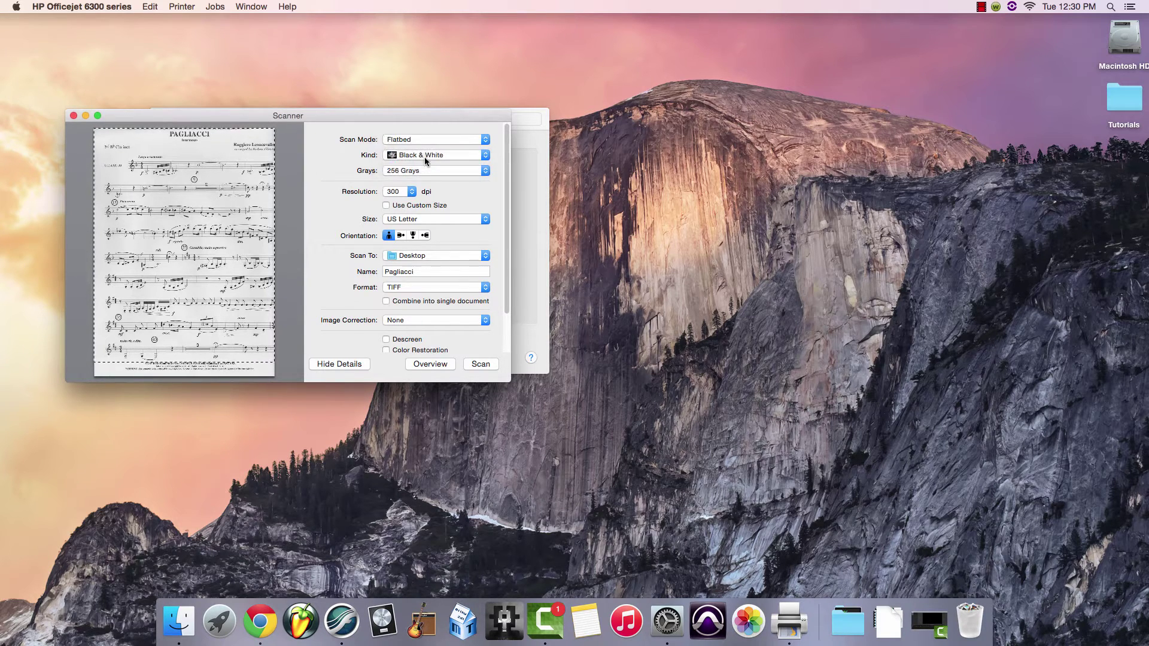
pyautogui.click(412, 192)
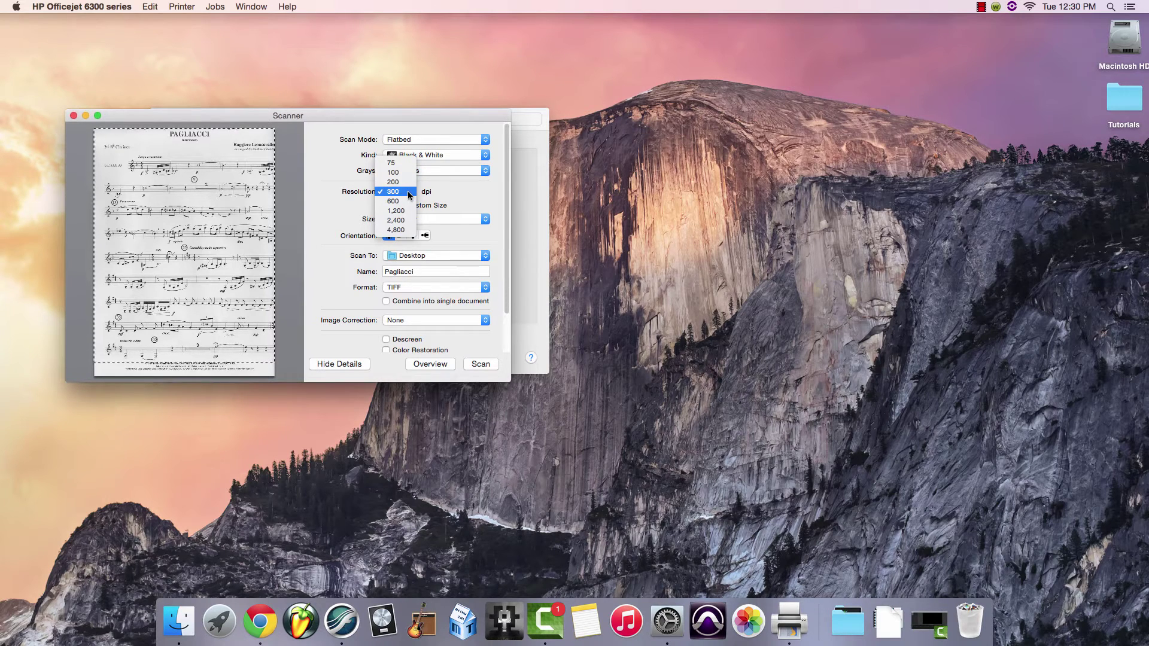
pyautogui.click(408, 191)
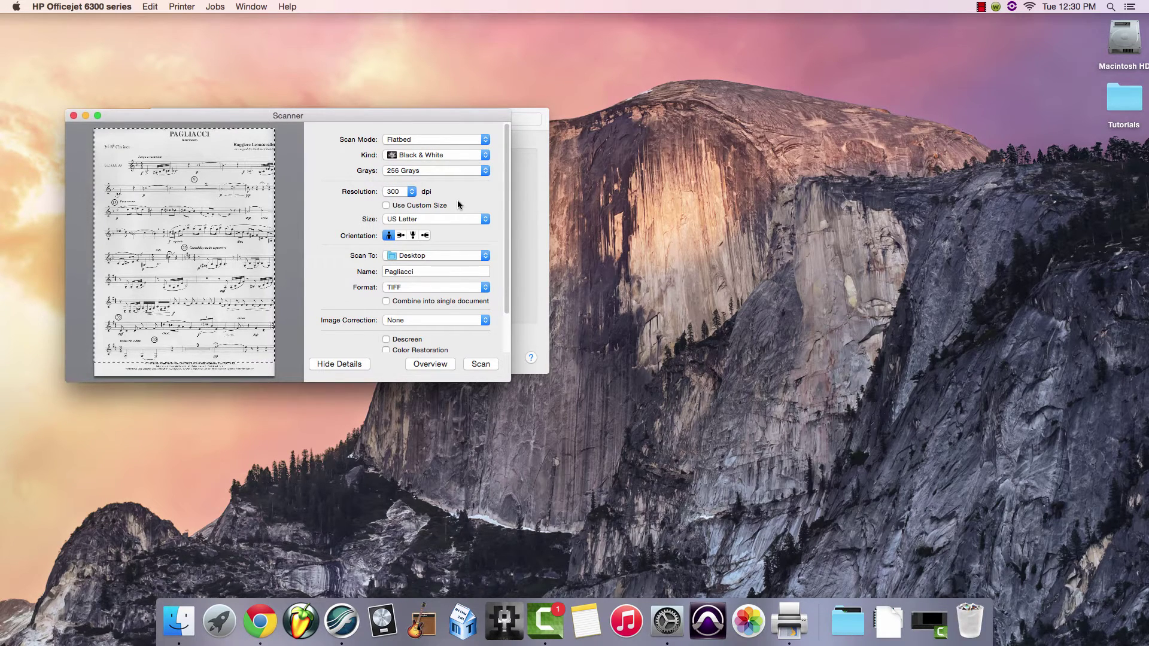
pyautogui.click(386, 205)
pyautogui.click(412, 305)
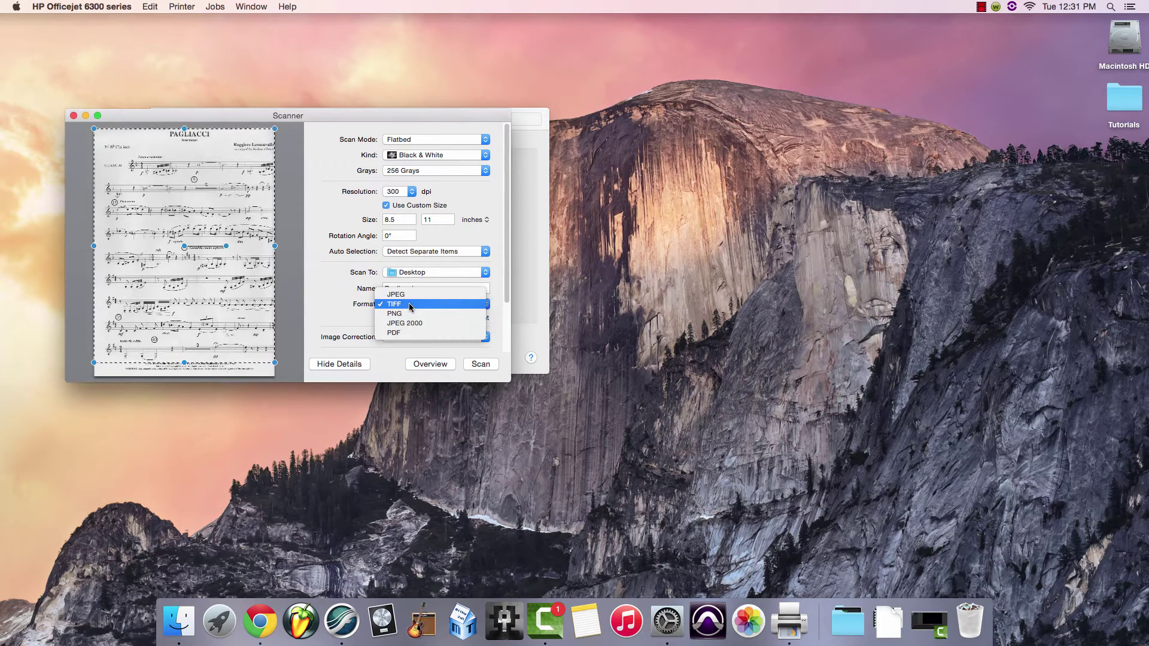
pyautogui.click(413, 304)
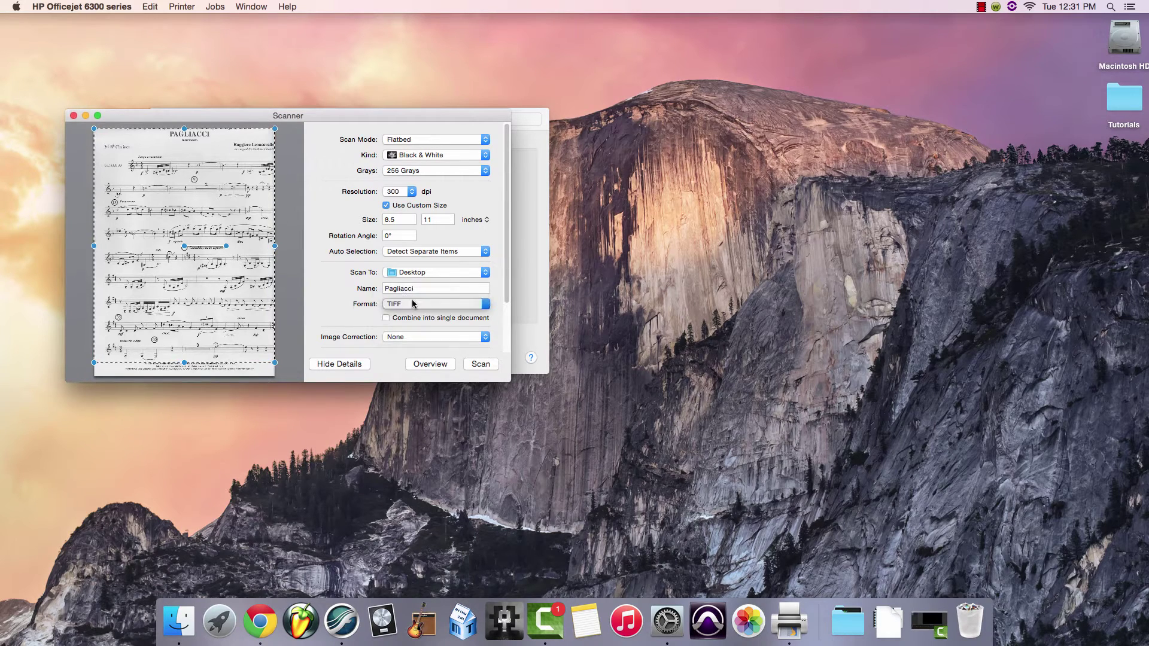
pyautogui.click(418, 290)
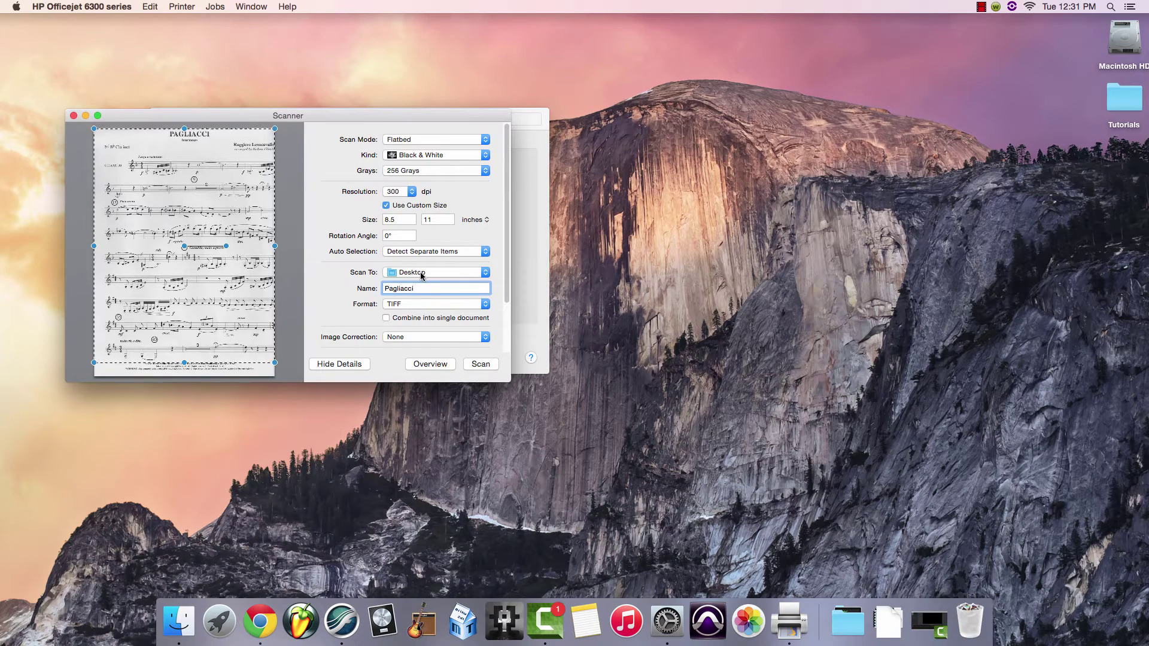
pyautogui.click(421, 276)
pyautogui.click(420, 274)
# Scan the page and quit the HP scanner app
pyautogui.click(482, 365)
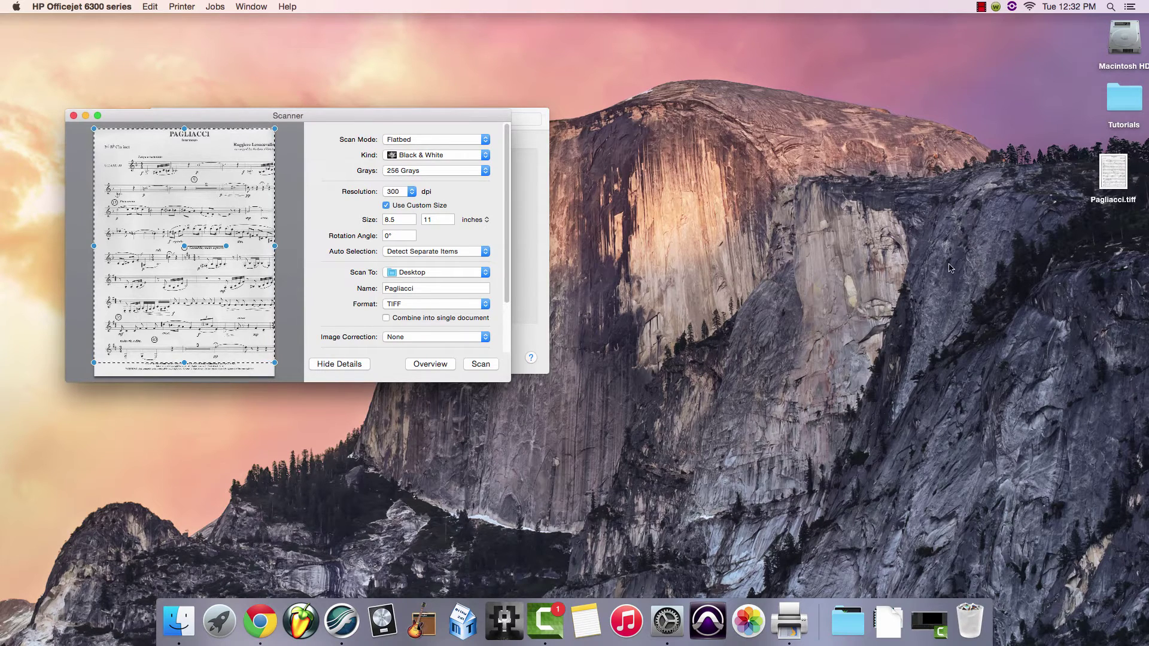
pyautogui.click(81, 7)
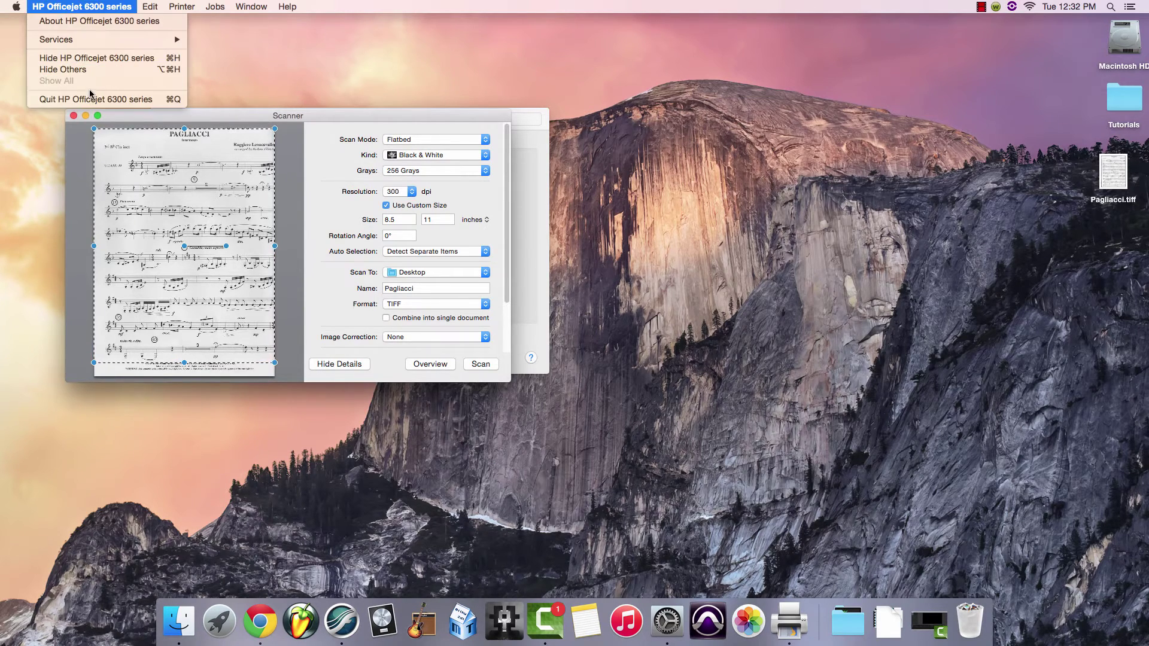
pyautogui.click(91, 99)
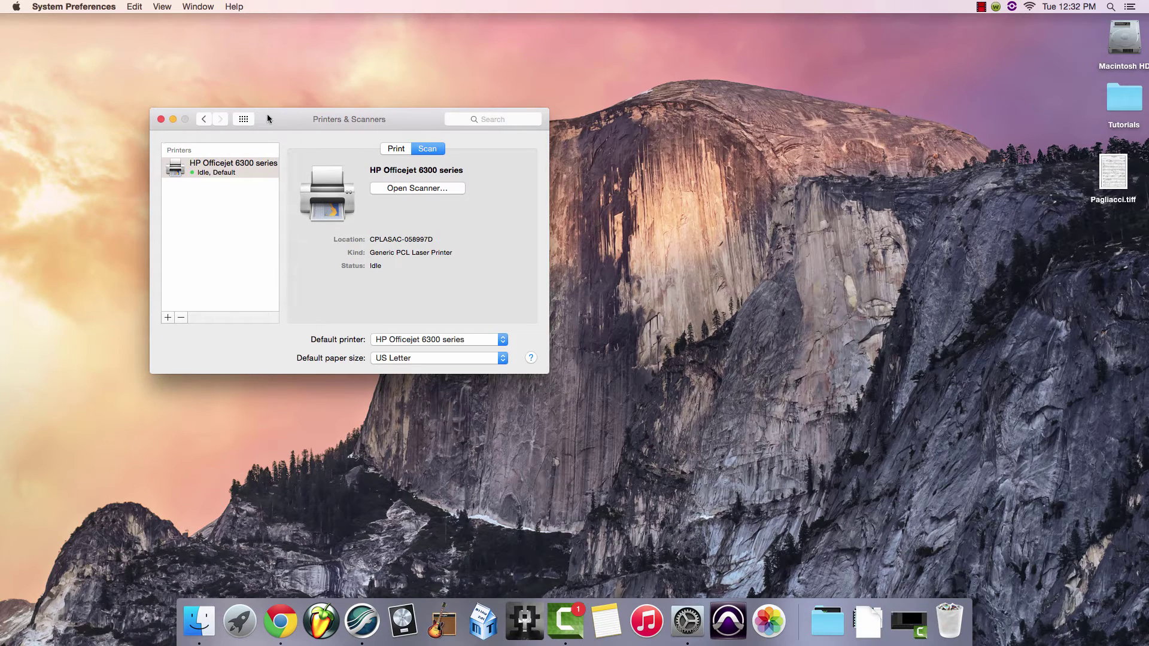
# Quit System Preferences and move Pagliacci.tiff just below the Tutorials folder
pyautogui.click(73, 7)
pyautogui.click(73, 7)
pyautogui.click(73, 6)
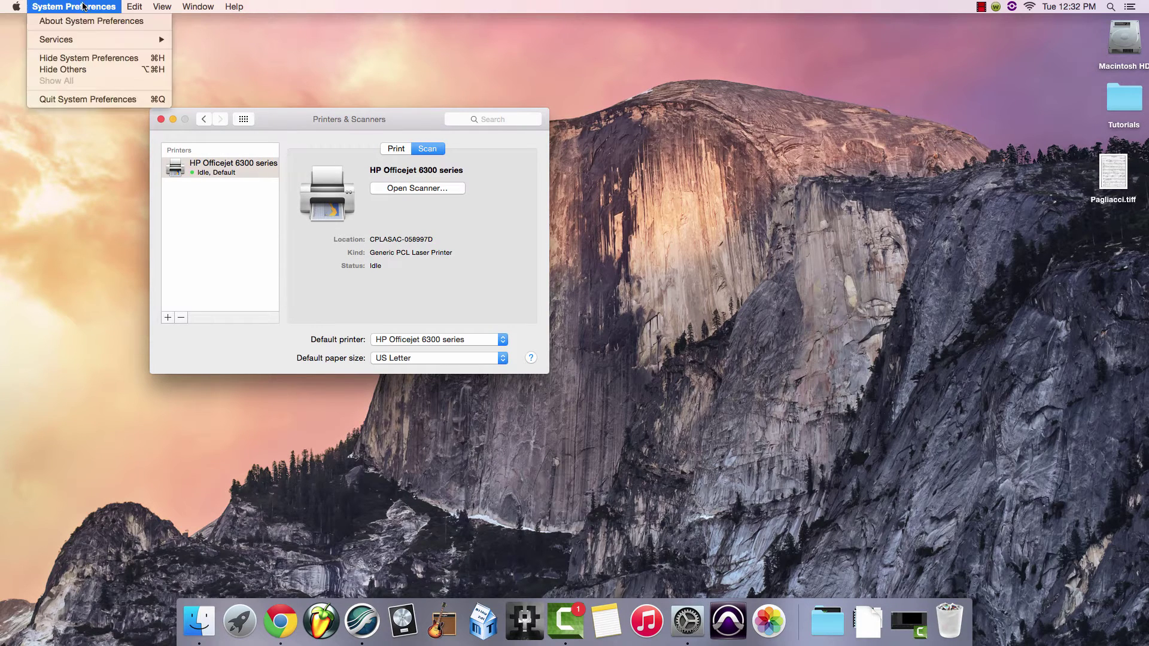
pyautogui.click(93, 99)
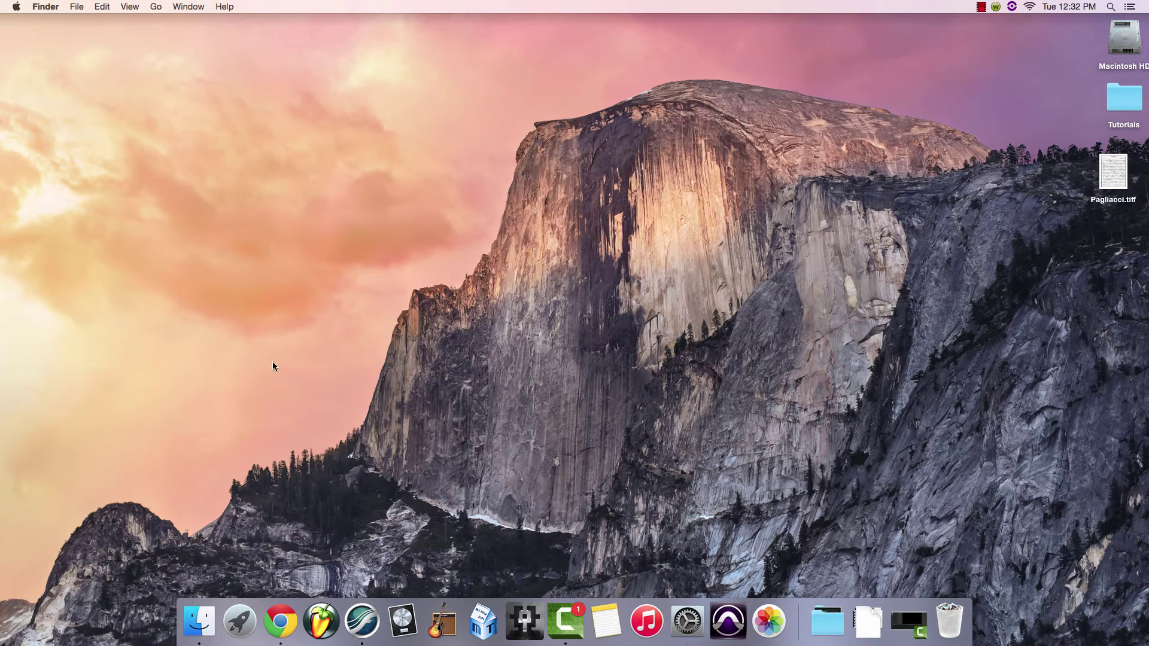
pyautogui.click(1115, 179)
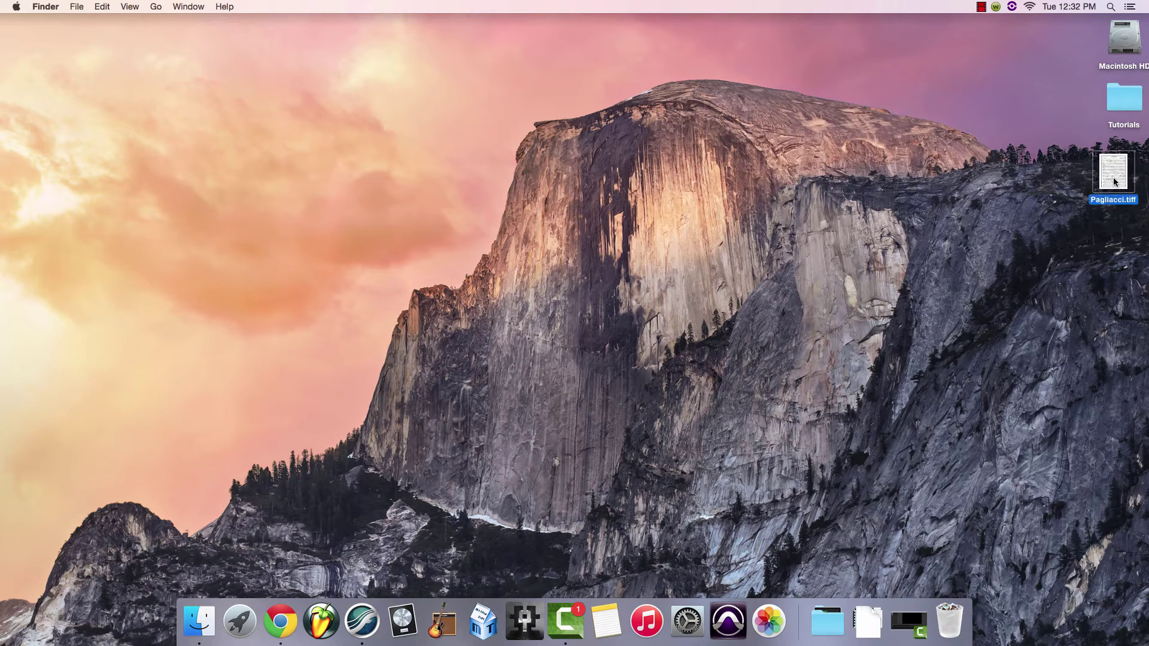
pyautogui.moveTo(1114, 182); pyautogui.dragTo(1121, 165)
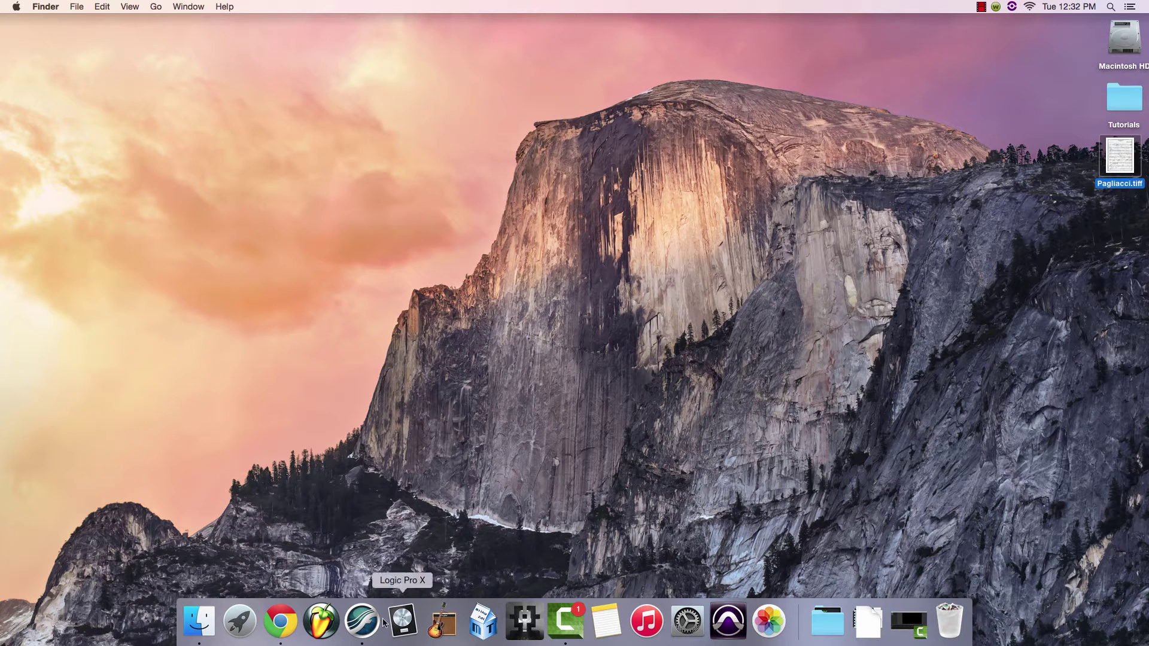
# Bring Finale 2014 forward and start importing a TIFF file
pyautogui.click(363, 623)
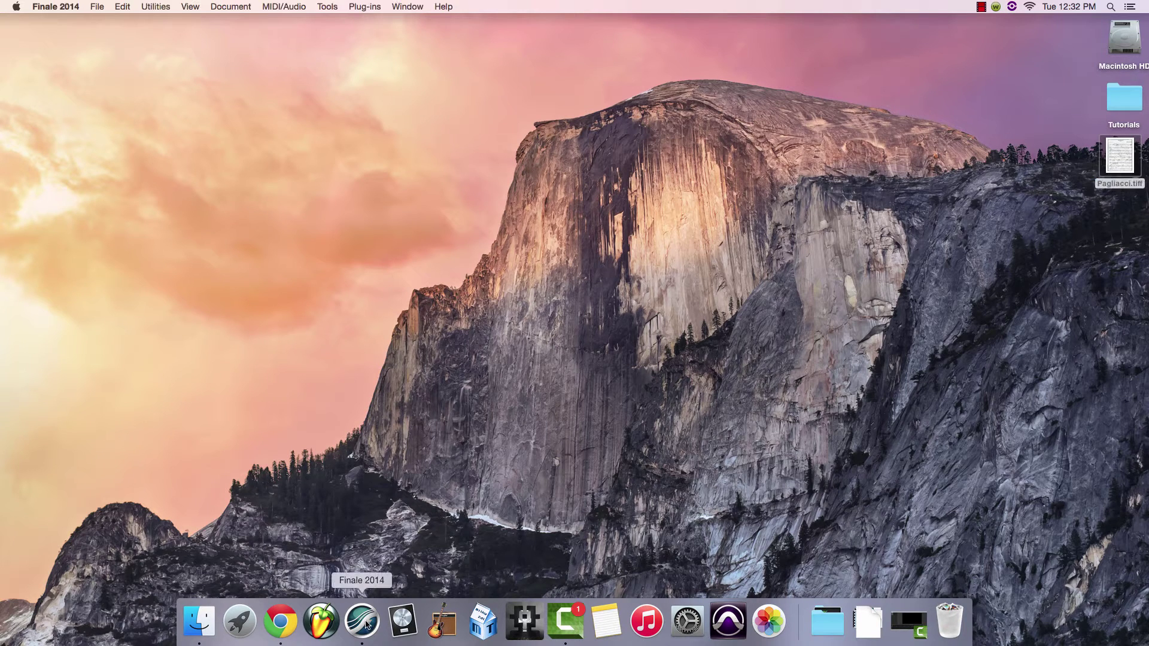
pyautogui.click(96, 6)
pyautogui.moveTo(227, 161)
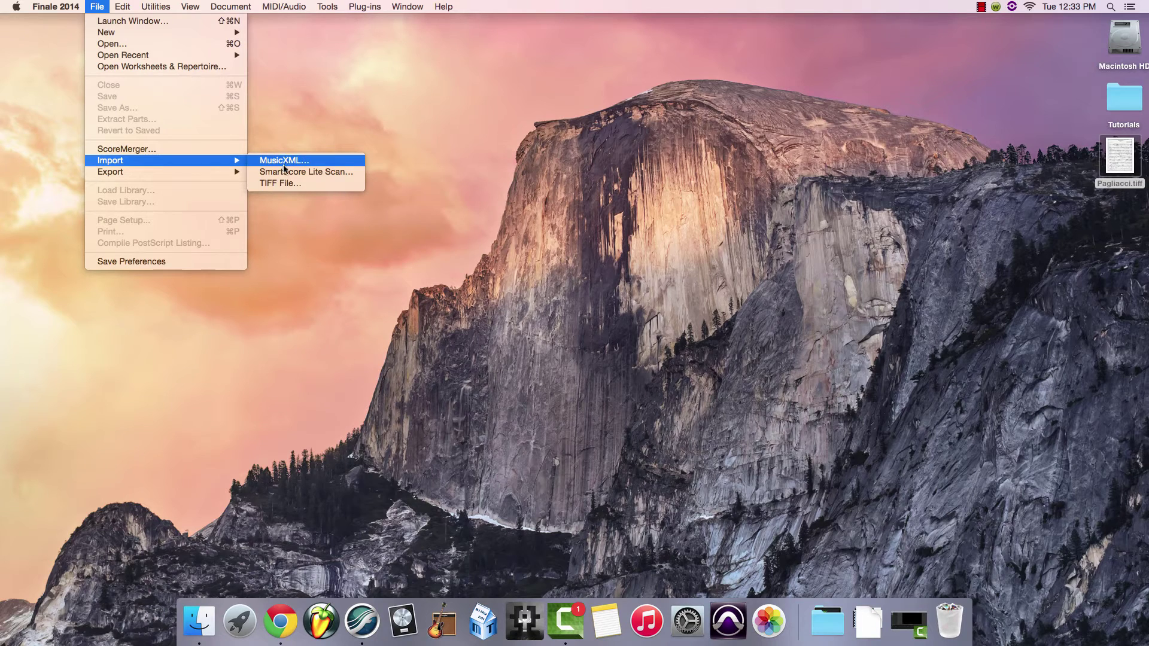
pyautogui.click(284, 188)
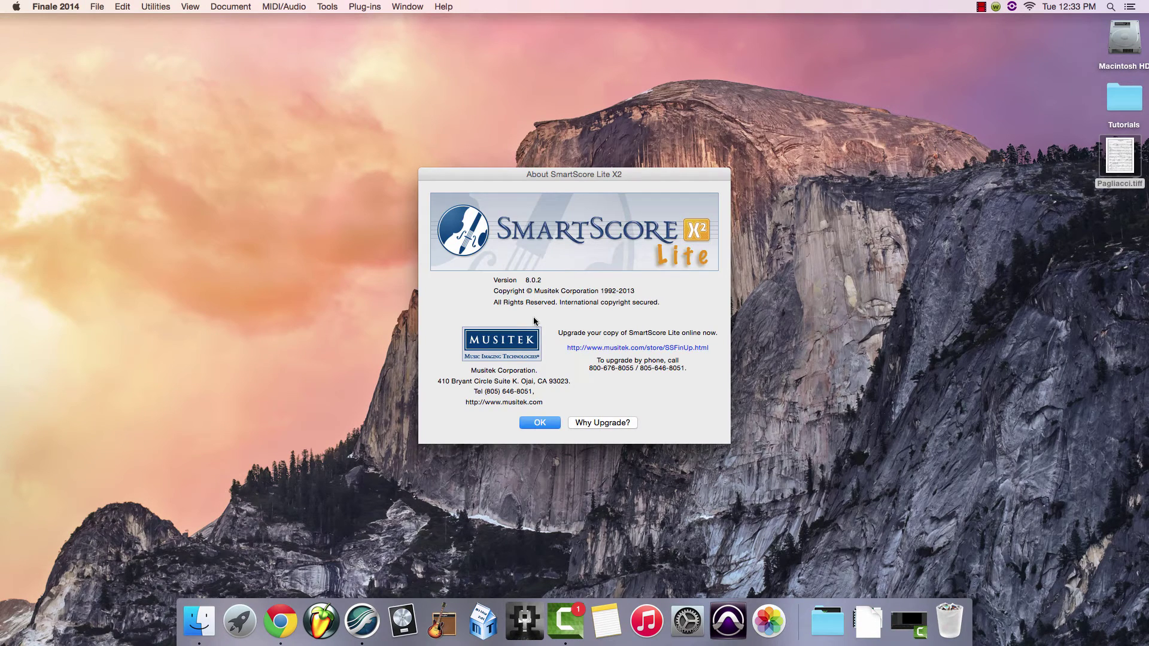
# Add Pagliacci.tiff to the SmartScore Lite X2 recognition list
pyautogui.click(539, 421)
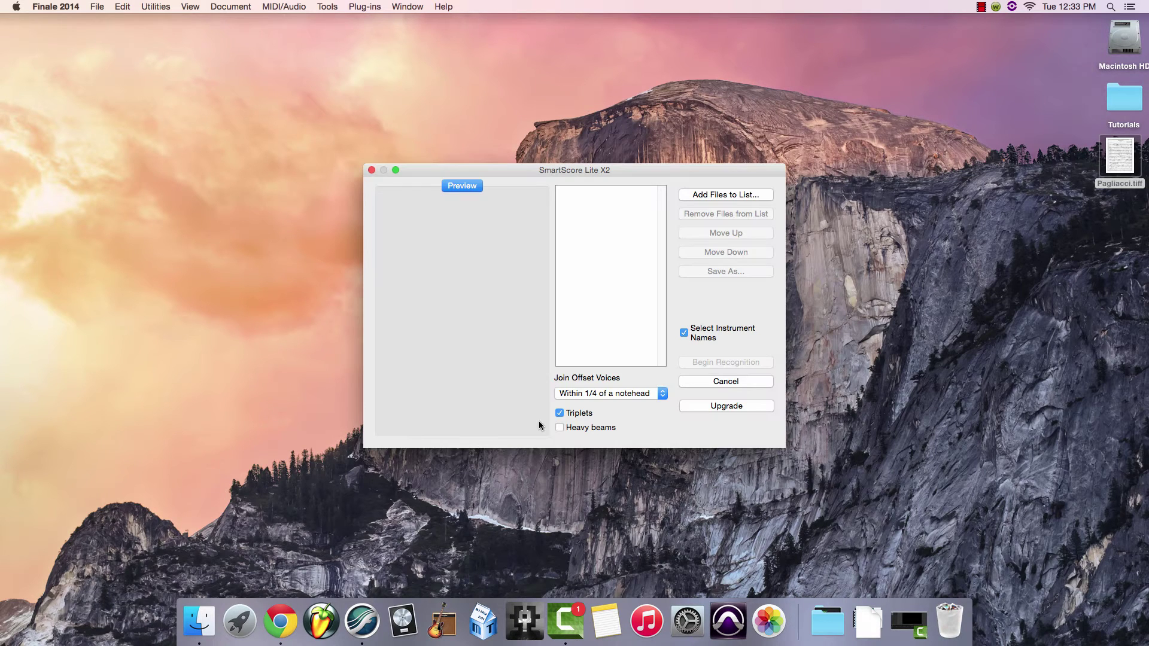
pyautogui.click(715, 194)
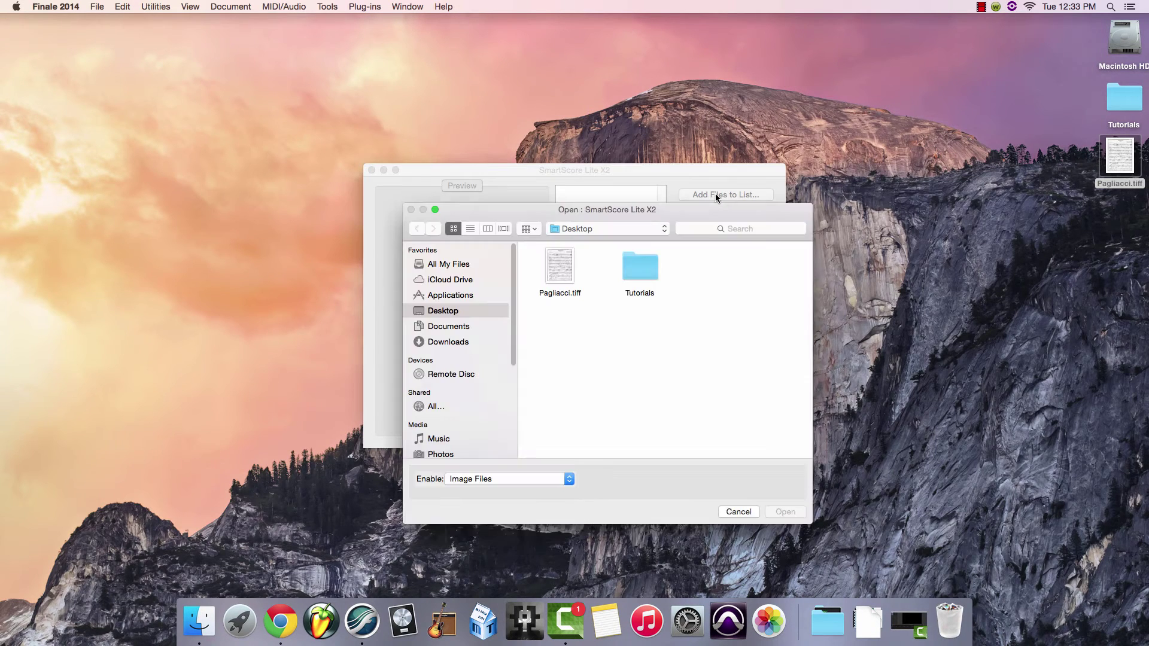
pyautogui.click(563, 269)
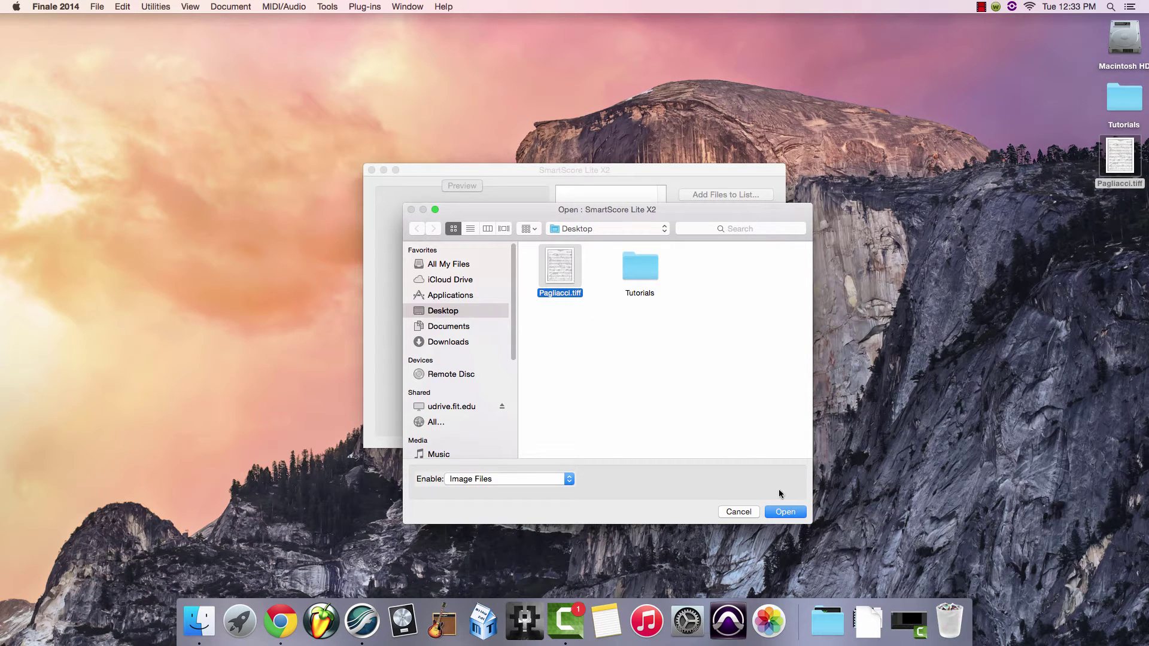
pyautogui.click(784, 510)
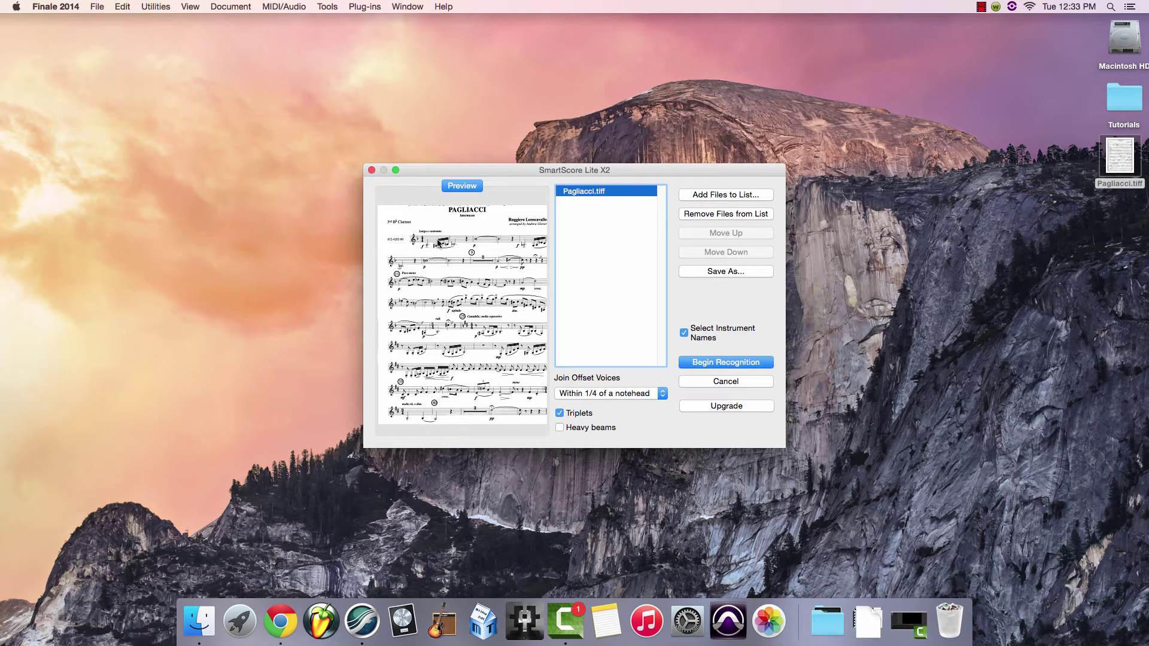
# Recognize the scan and assign Clarinet (Bb) to the PianoR staff
pyautogui.click(705, 363)
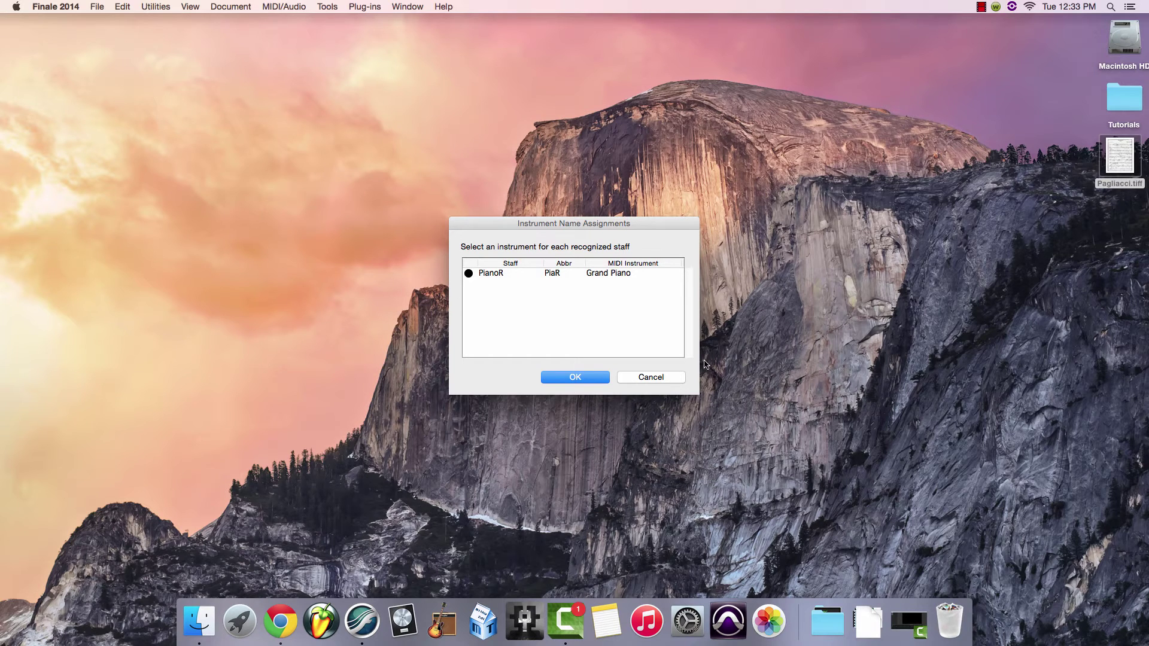
pyautogui.click(489, 274)
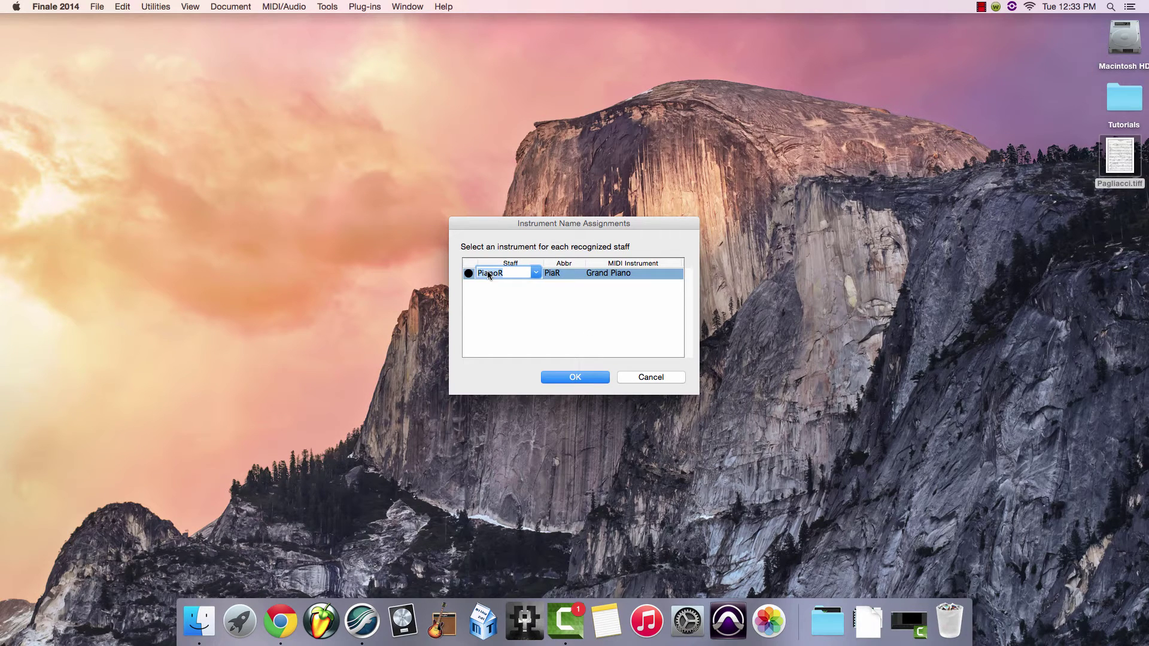
pyautogui.click(535, 274)
pyautogui.scroll(-2, 537, 311)
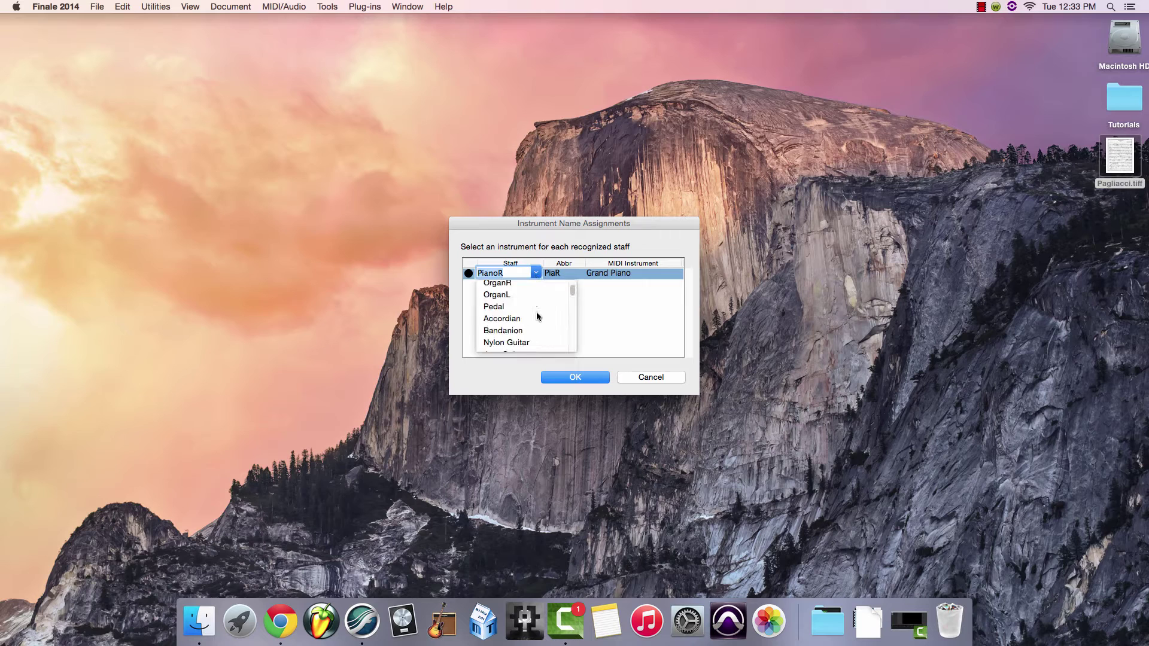
pyautogui.scroll(-3, 537, 314)
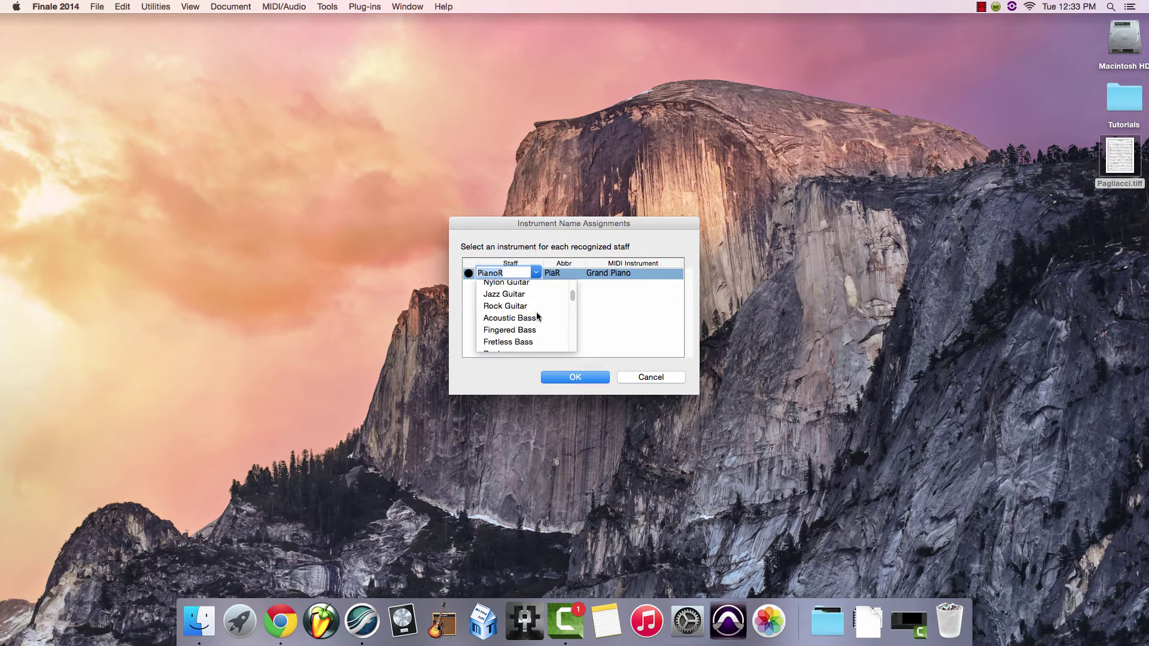
pyautogui.scroll(-8, 537, 314)
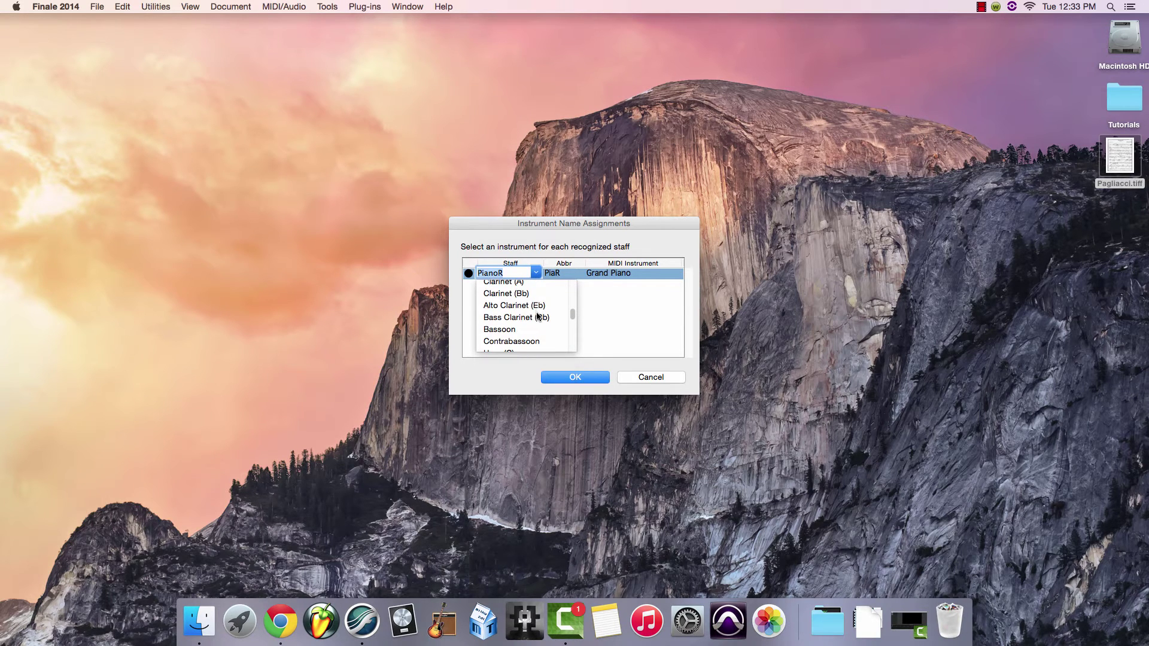
pyautogui.click(504, 294)
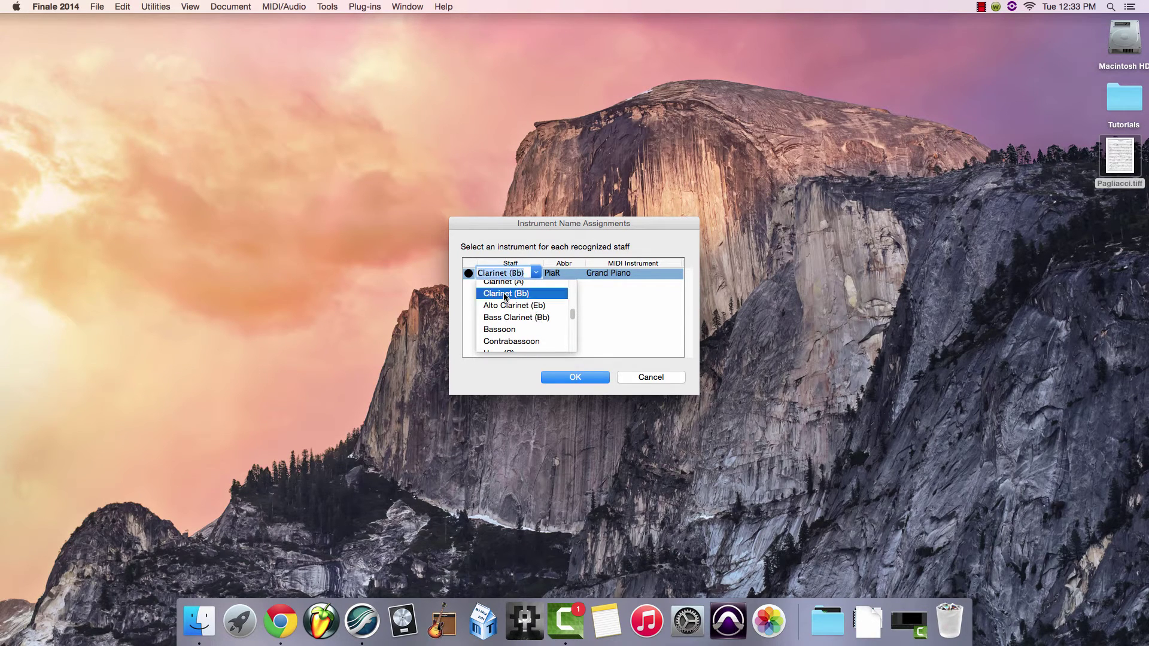
pyautogui.click(571, 378)
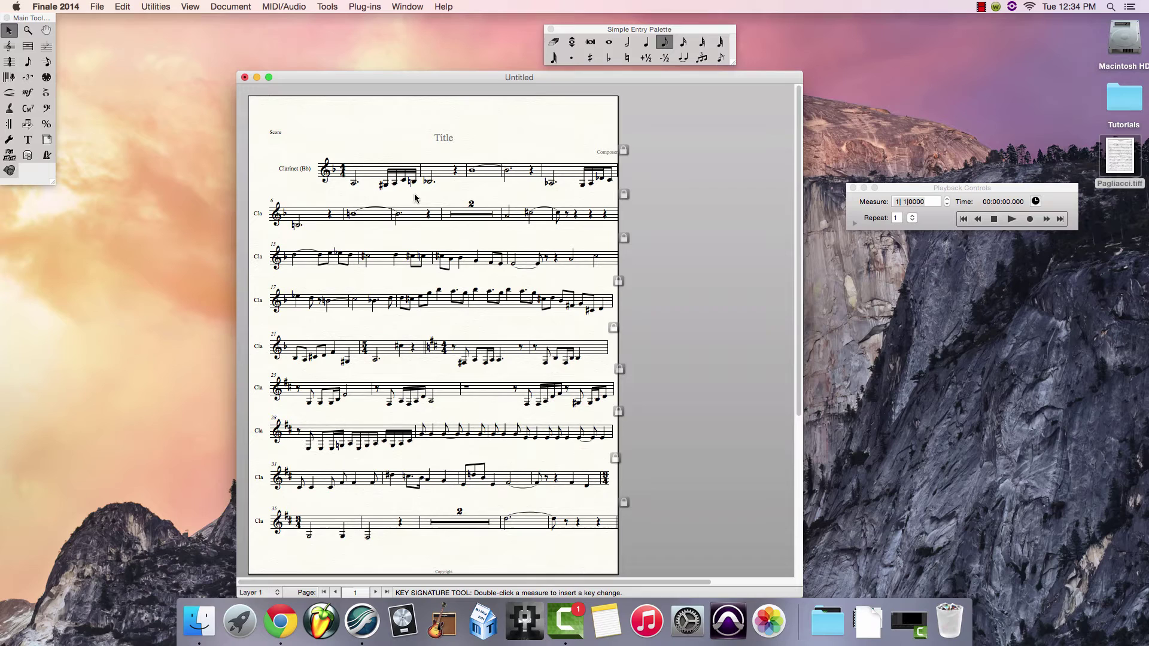
# Change the score's title text to 'Pagliacci'
pyautogui.click(26, 145)
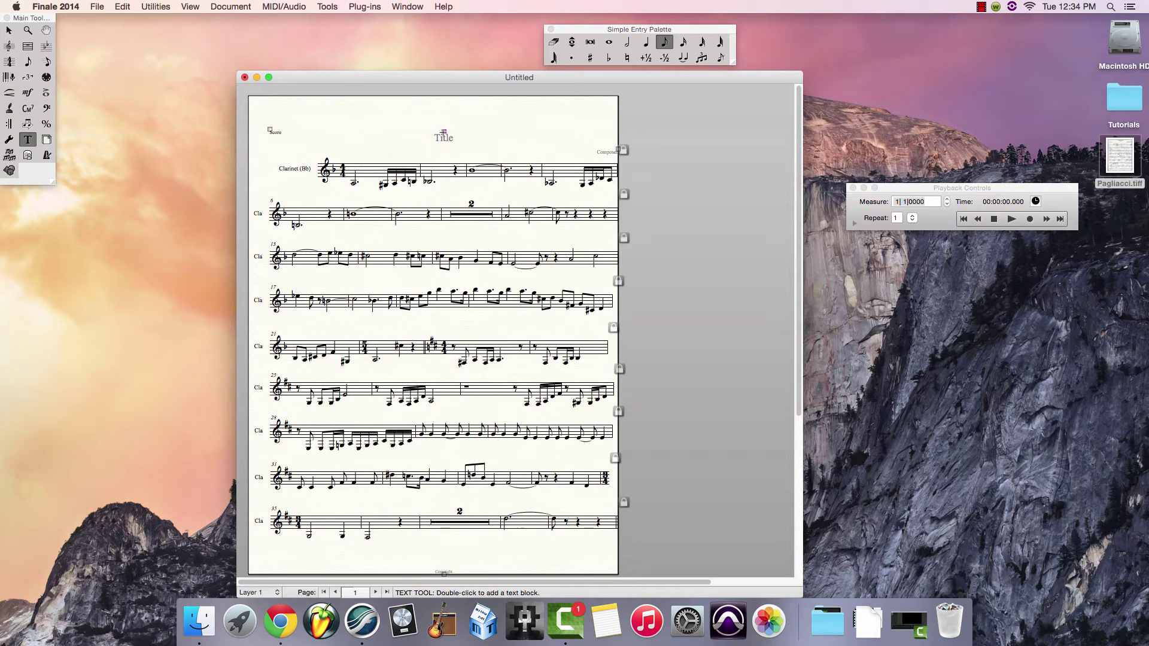
pyautogui.doubleClick(444, 134)
pyautogui.write('Pagliacci')
# Delete the Score label and open Pagliacci.tiff for reference
pyautogui.click(270, 130)
pyautogui.press('Delete')
pyautogui.press('Delete')
pyautogui.moveTo(398, 75); pyautogui.dragTo(584, 36)
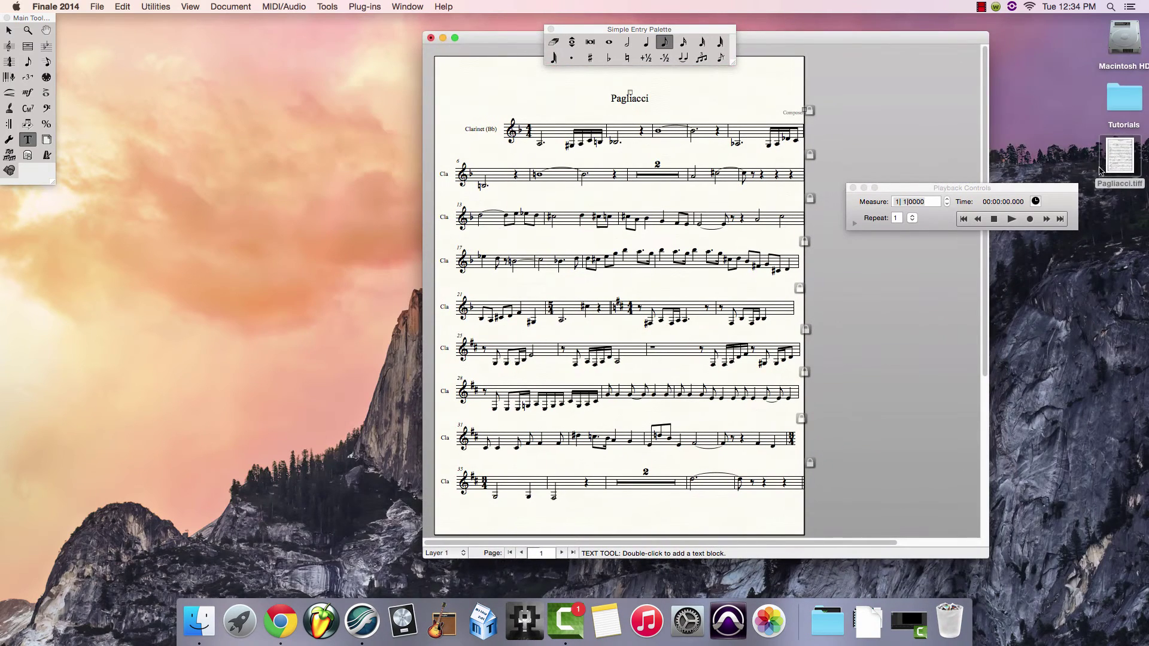
pyautogui.doubleClick(1100, 172)
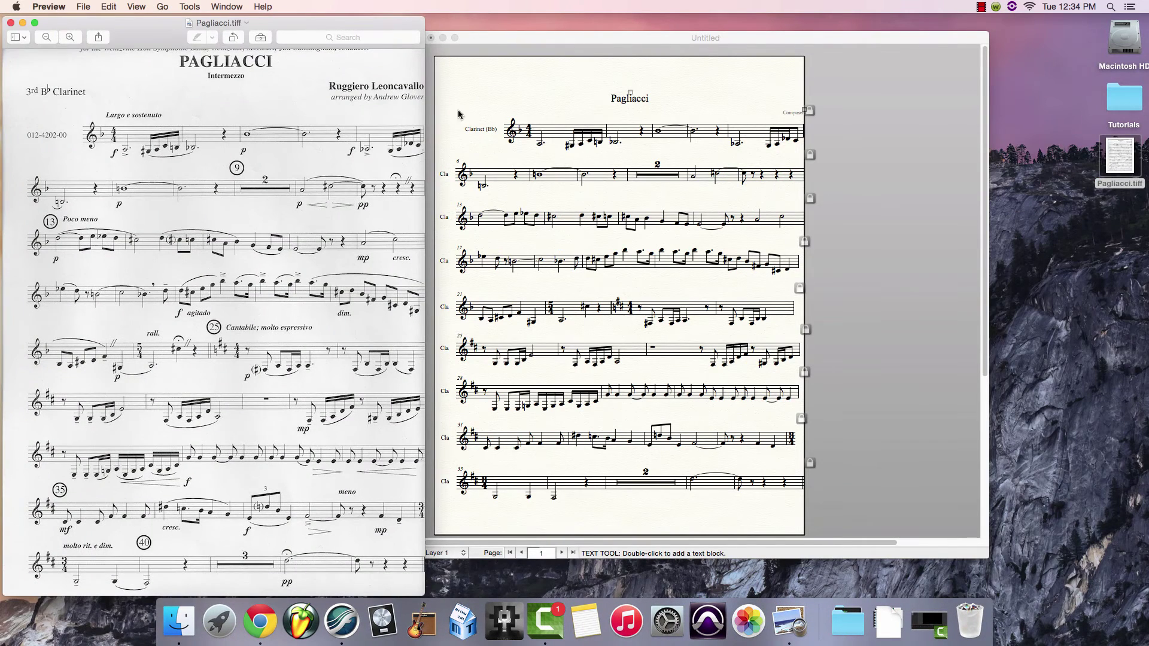
# Place the Finale score window beside the Preview scan
pyautogui.moveTo(484, 39); pyautogui.dragTo(539, 60)
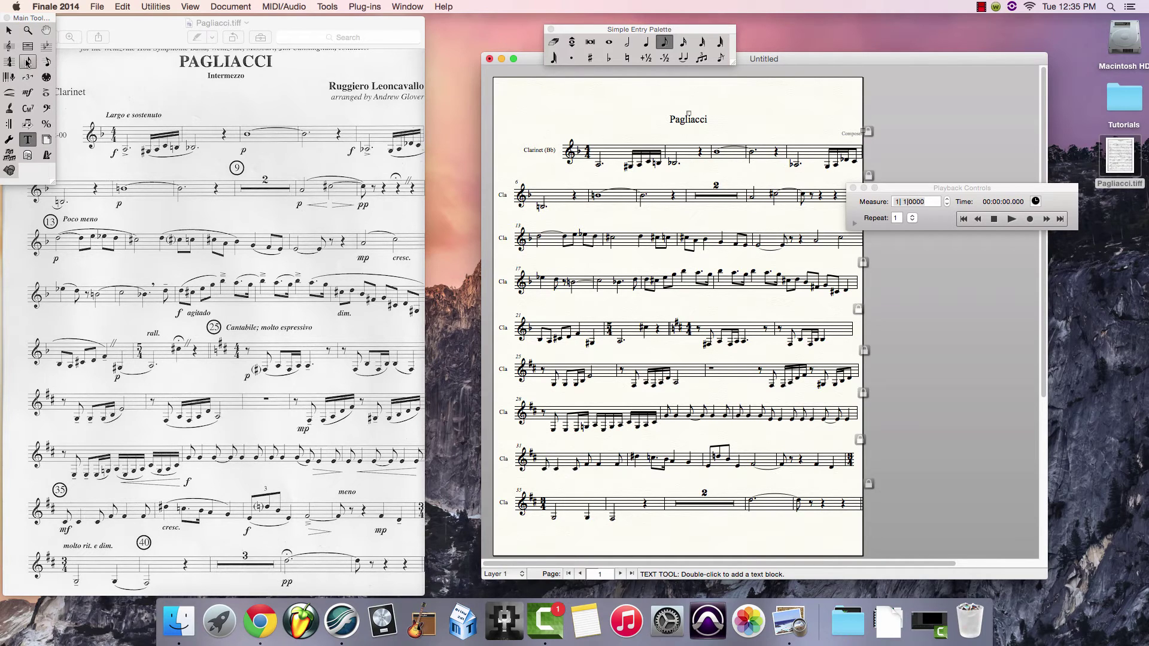
# Draw a slur from the half-note A to the C# in measure 10
pyautogui.click(9, 92)
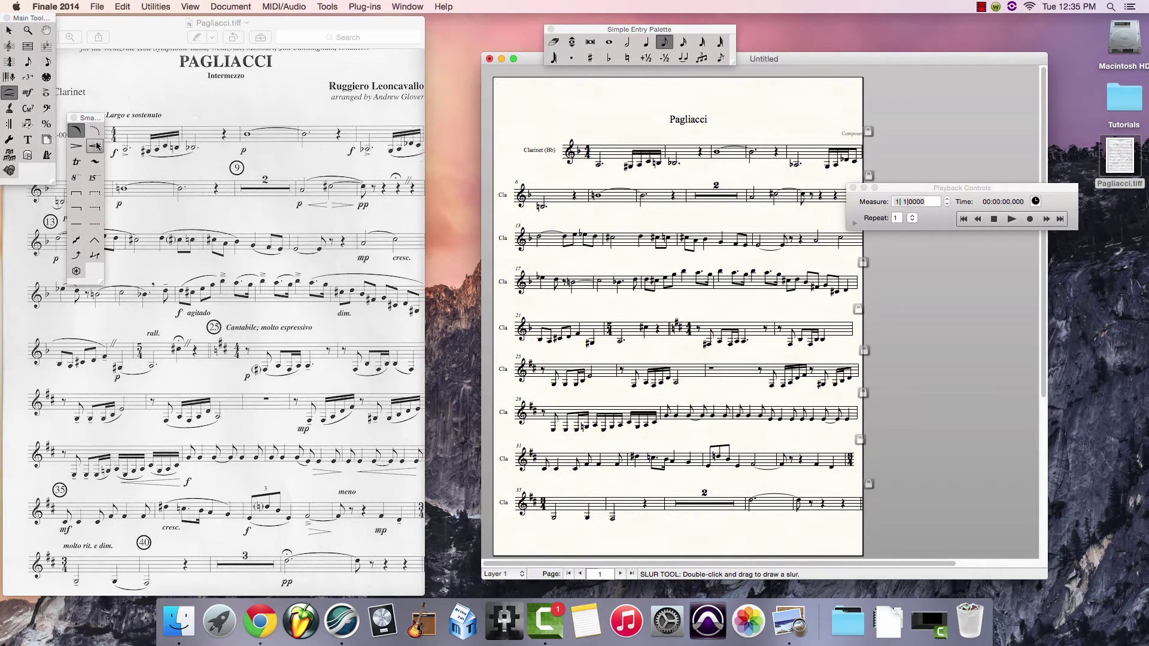
pyautogui.click(78, 137)
pyautogui.moveTo(90, 118); pyautogui.dragTo(24, 189)
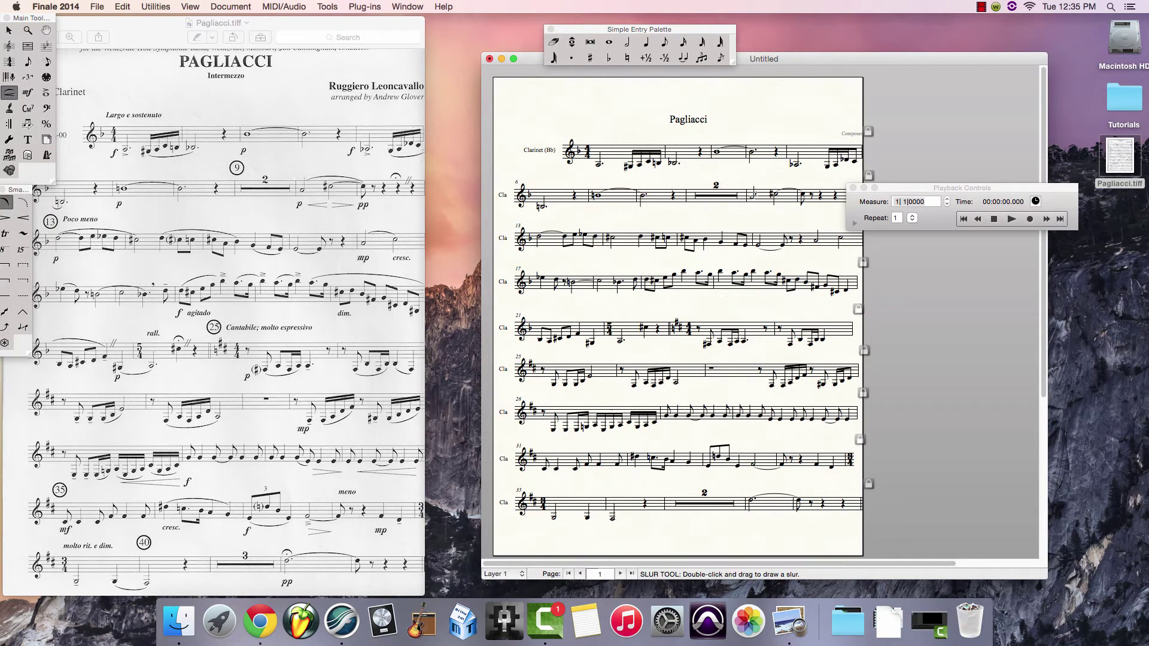
pyautogui.doubleClick(753, 184)
pyautogui.moveTo(752, 185)
pyautogui.mouseDown()
pyautogui.moveTo(767, 192)
pyautogui.moveTo(772, 180)
pyautogui.mouseUp()
pyautogui.moveTo(778, 182); pyautogui.dragTo(751, 190)
# Add a piano (p) dynamic beneath the slurred notes in measure 10
pyautogui.click(28, 95)
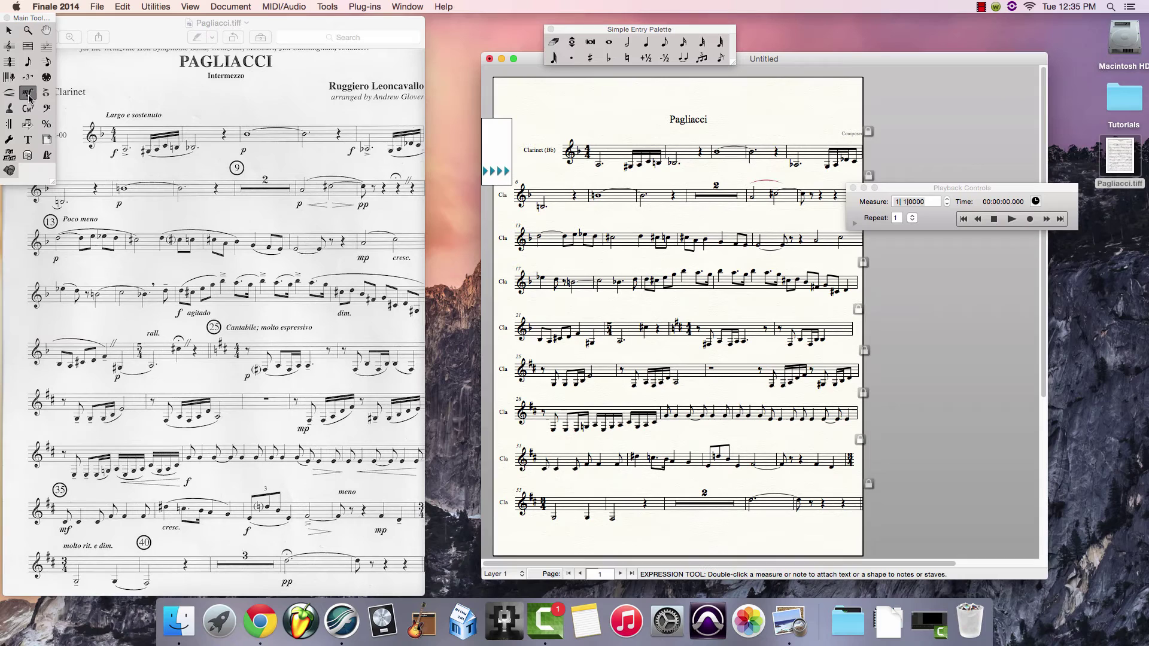
pyautogui.doubleClick(753, 209)
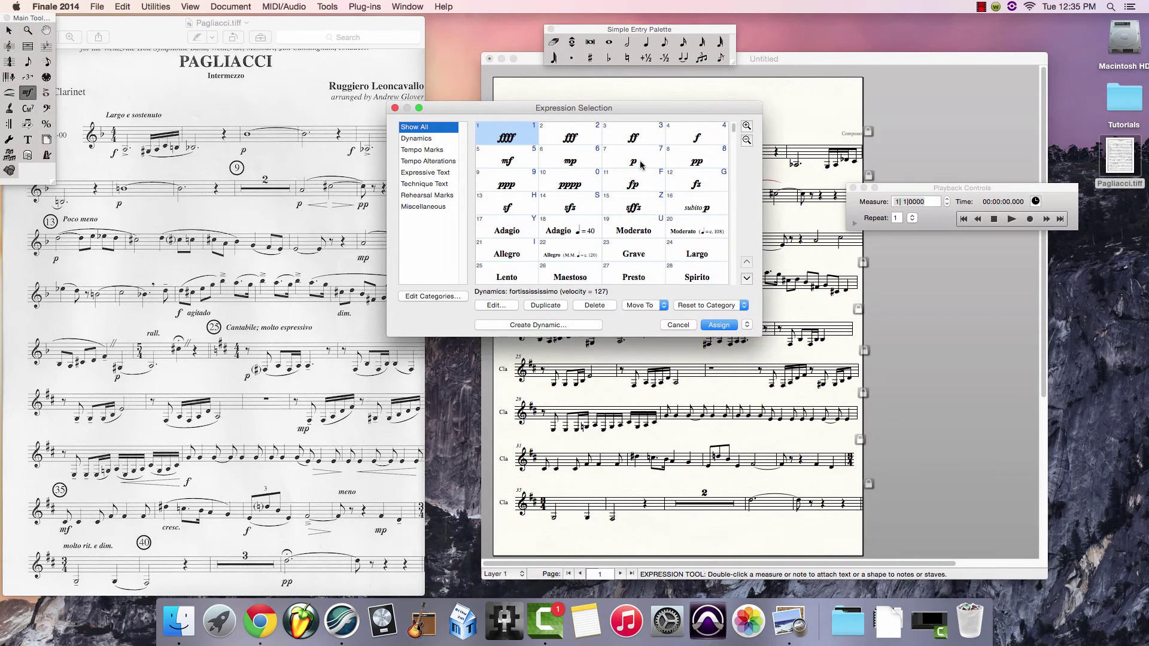
pyautogui.click(645, 163)
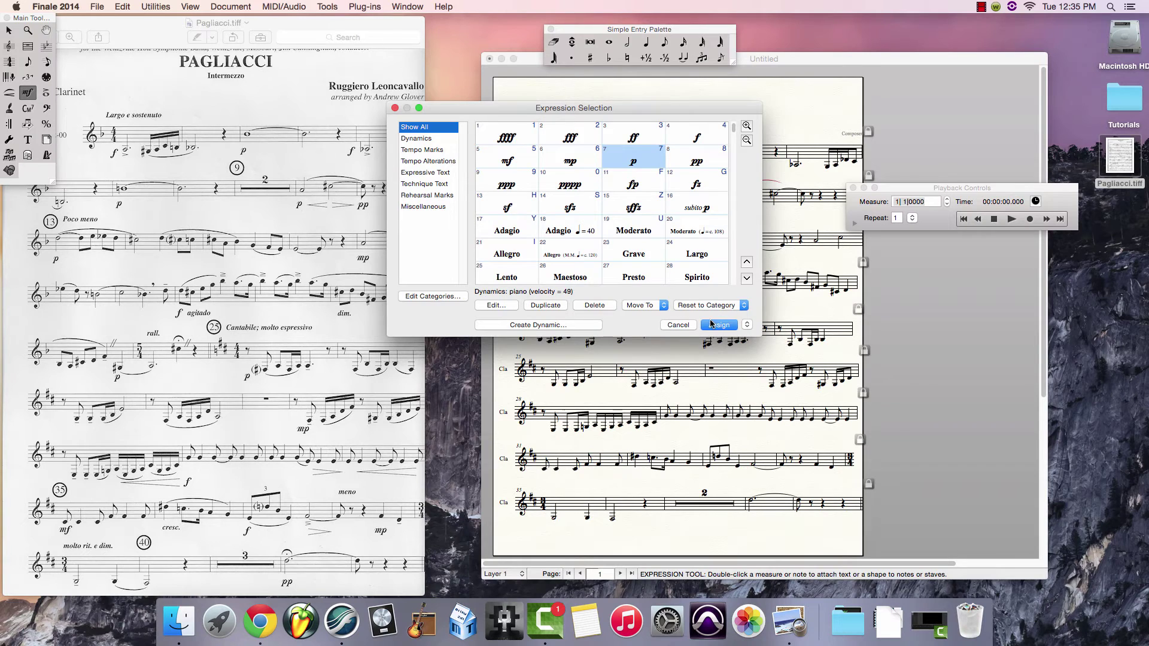
pyautogui.click(715, 326)
pyautogui.moveTo(751, 214); pyautogui.dragTo(750, 210)
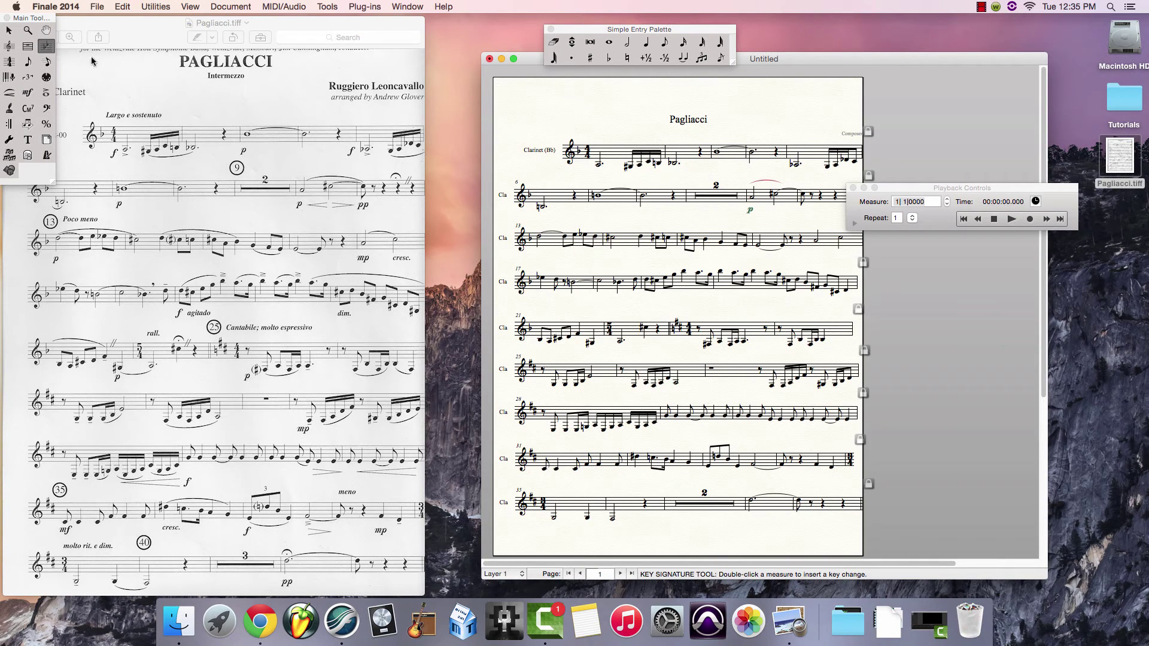
# Change the key from measure 1 through the end to C Flat Major, transposing notes down
pyautogui.click(46, 47)
pyautogui.doubleClick(606, 153)
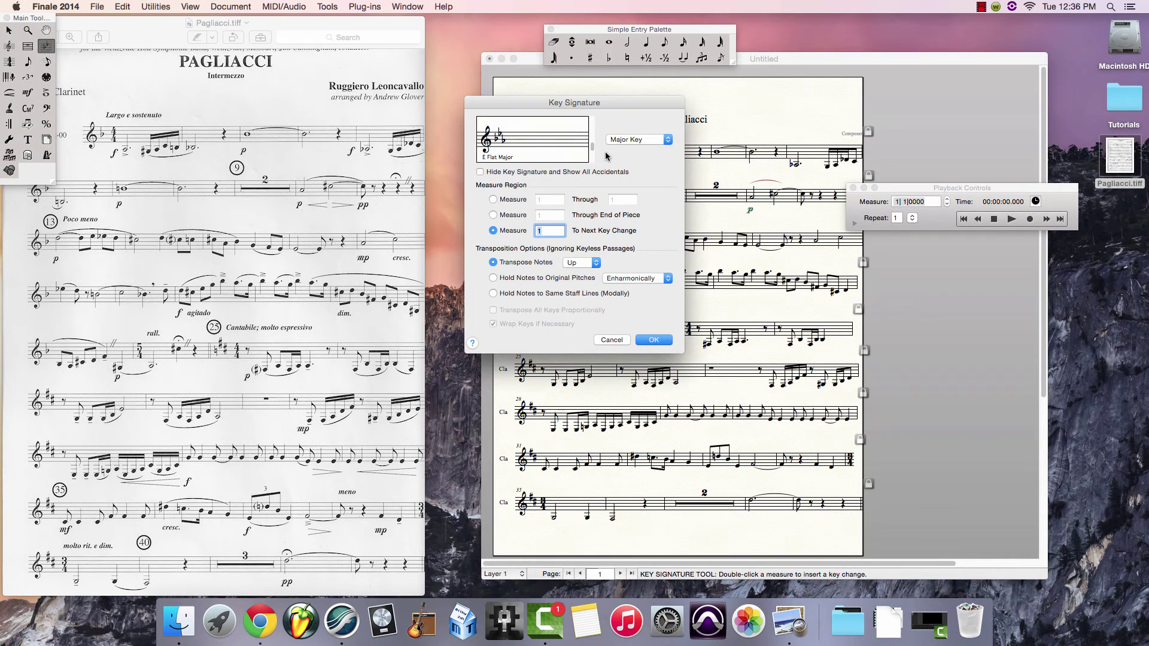
pyautogui.click(503, 216)
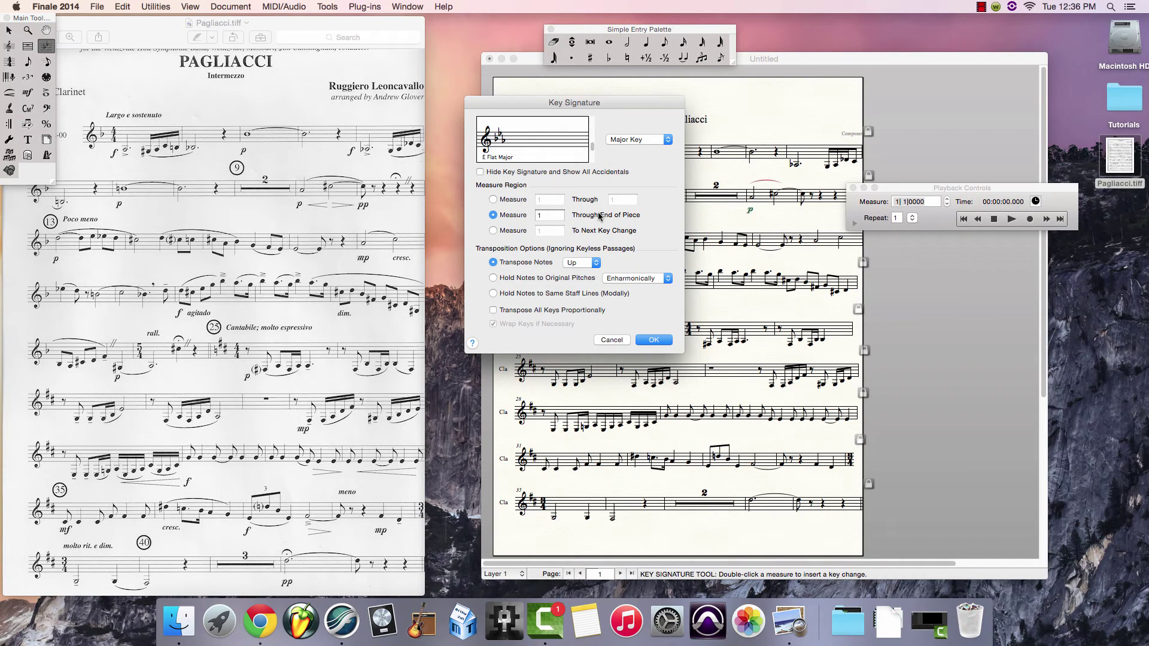
pyautogui.click(581, 263)
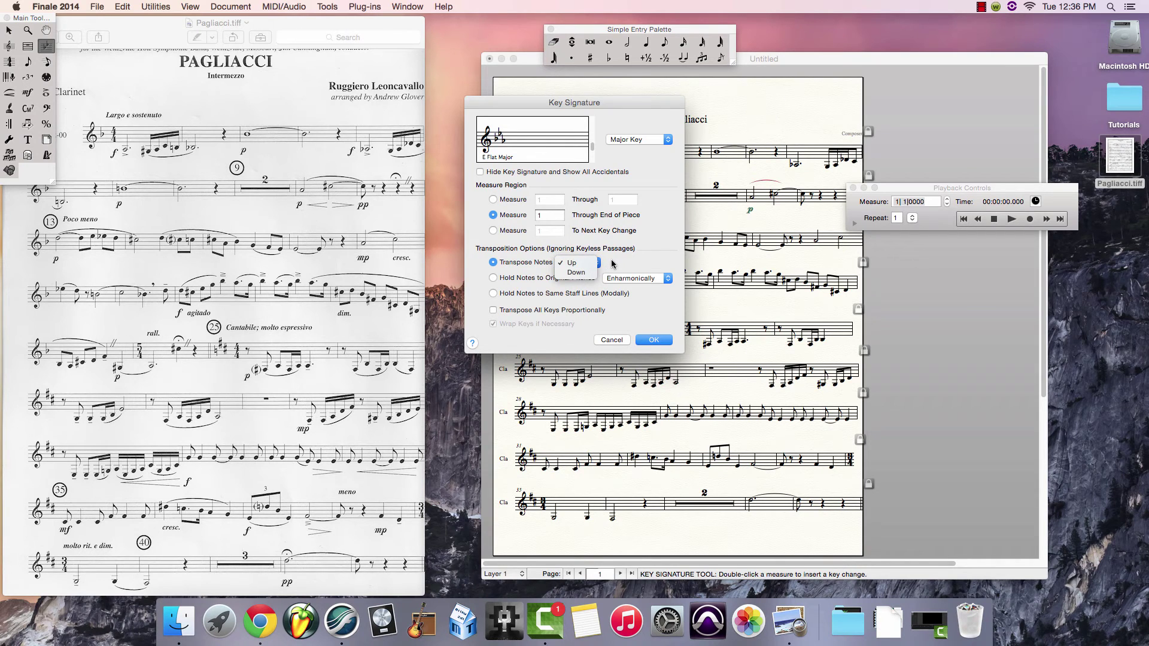
pyautogui.click(612, 263)
pyautogui.click(581, 263)
pyautogui.click(576, 273)
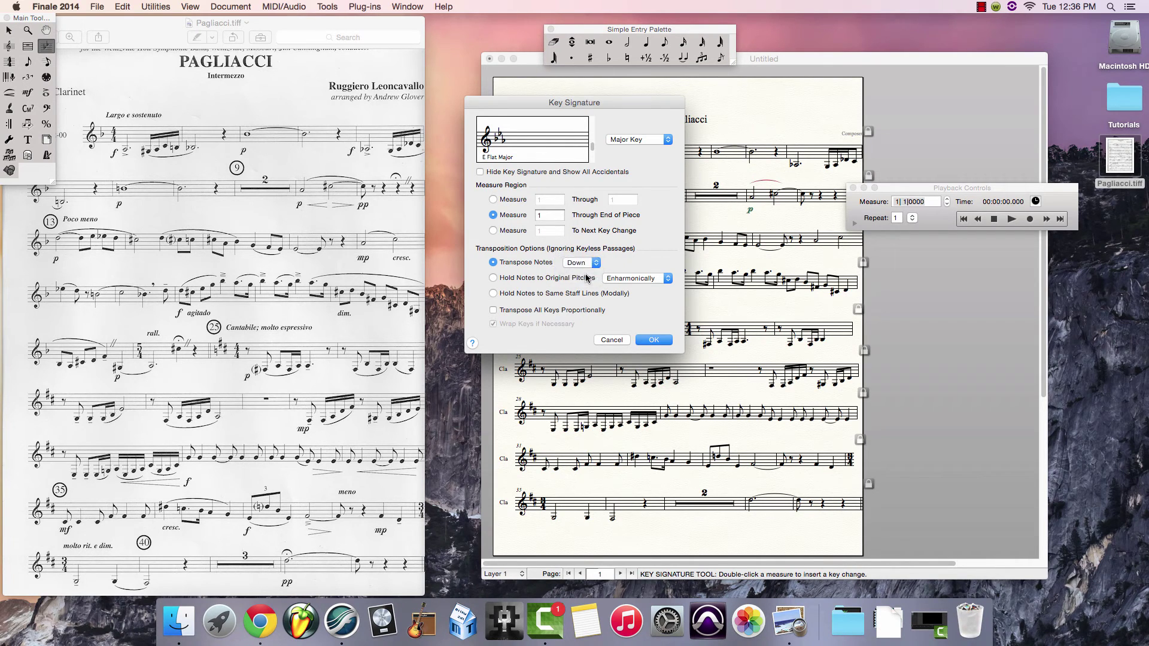
pyautogui.click(590, 160)
pyautogui.click(591, 160)
pyautogui.click(590, 161)
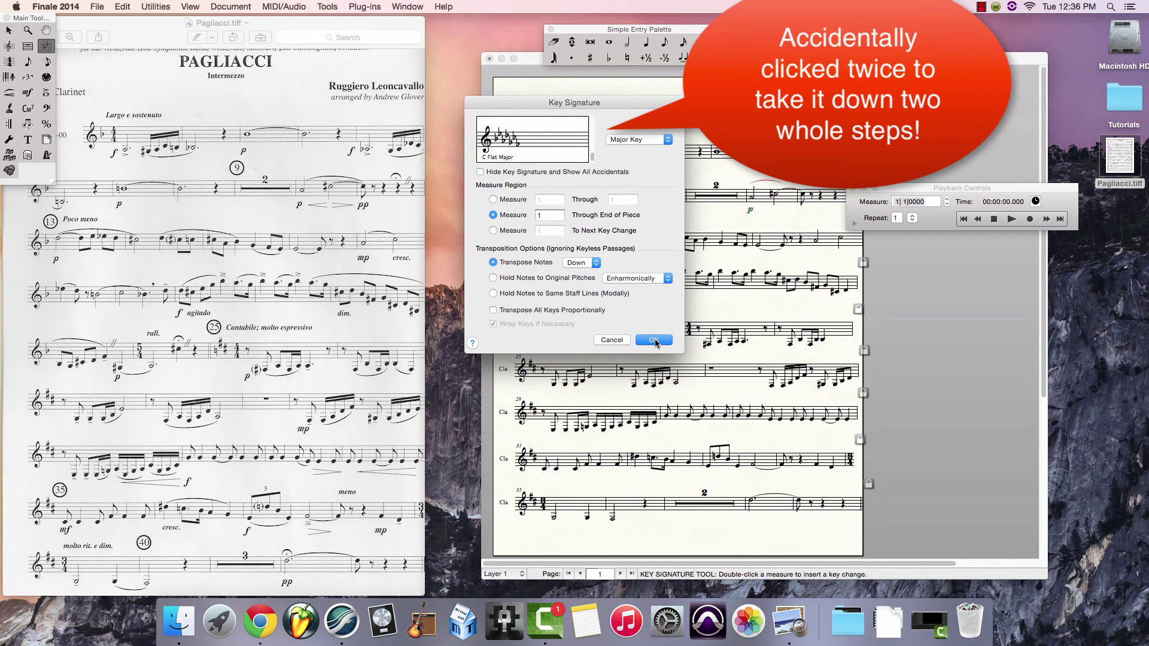
pyautogui.click(655, 342)
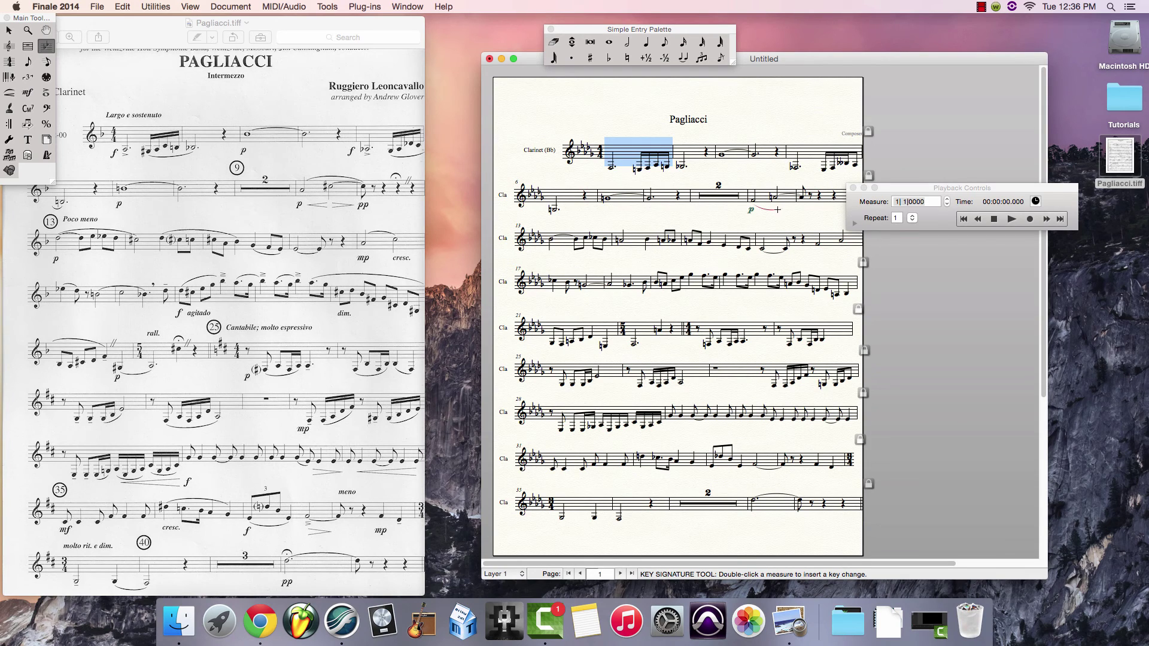
# Clear the selection on measure 1 of the transposed score
pyautogui.press('Escape')
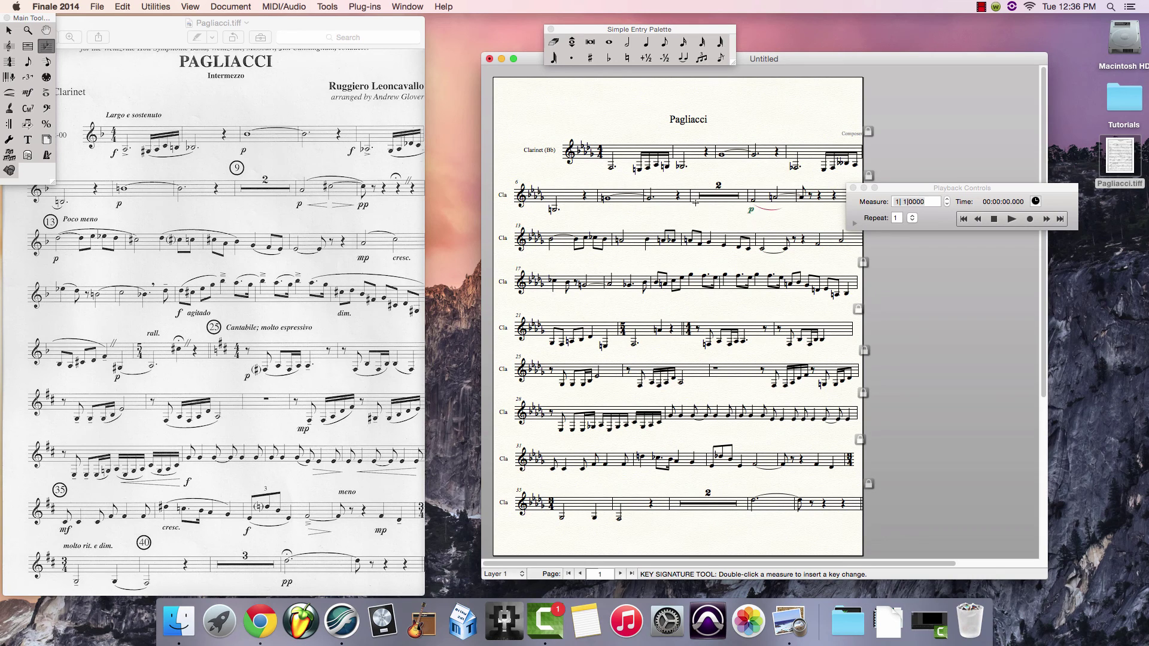
# Choose File > Print, print Part 1 instead of the Score, and continue to the HP Officejet 6300 dialog
pyautogui.click(95, 6)
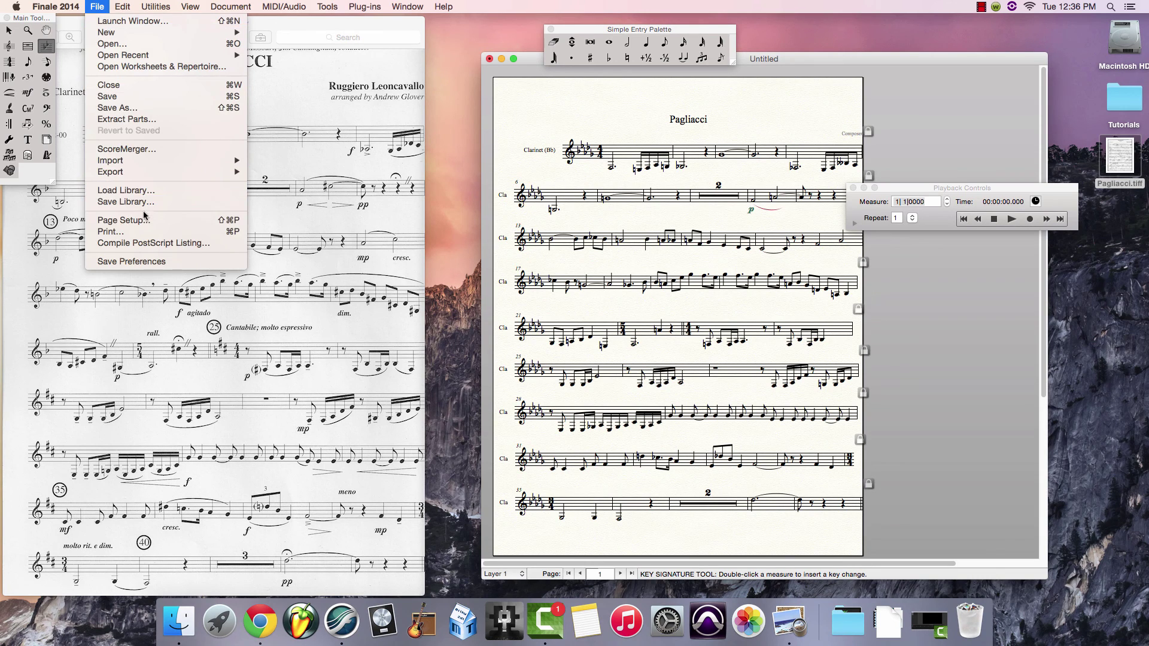
pyautogui.click(147, 232)
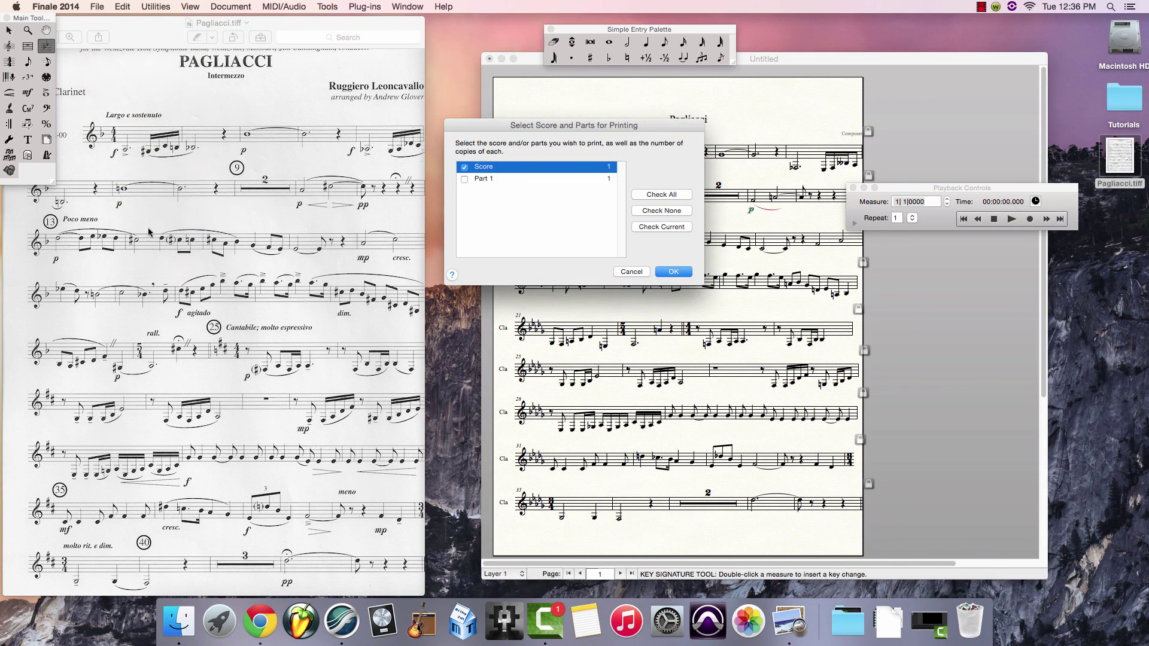
pyautogui.click(464, 179)
pyautogui.click(464, 167)
pyautogui.click(672, 272)
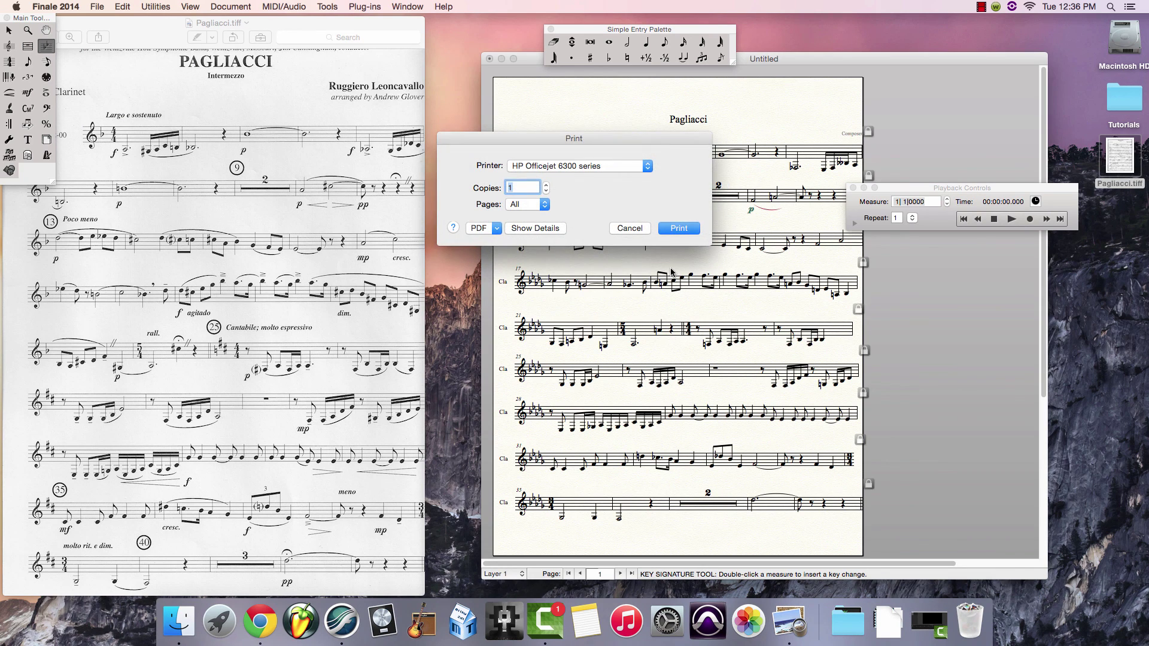